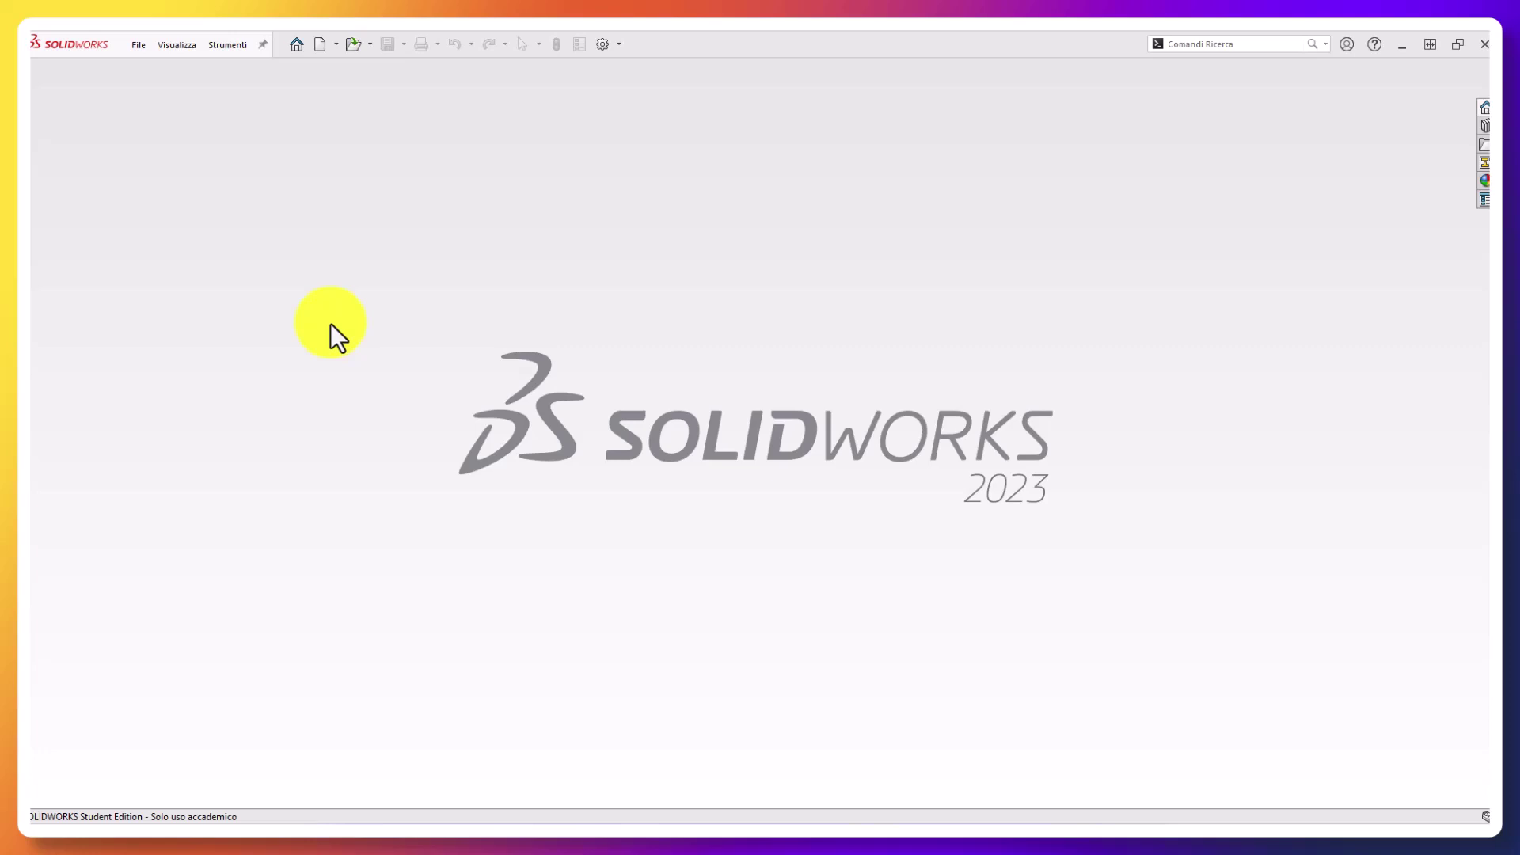
Open the Nuovo documento SOLIDWORKS dialog from the File menu
click(137, 46)
click(139, 69)
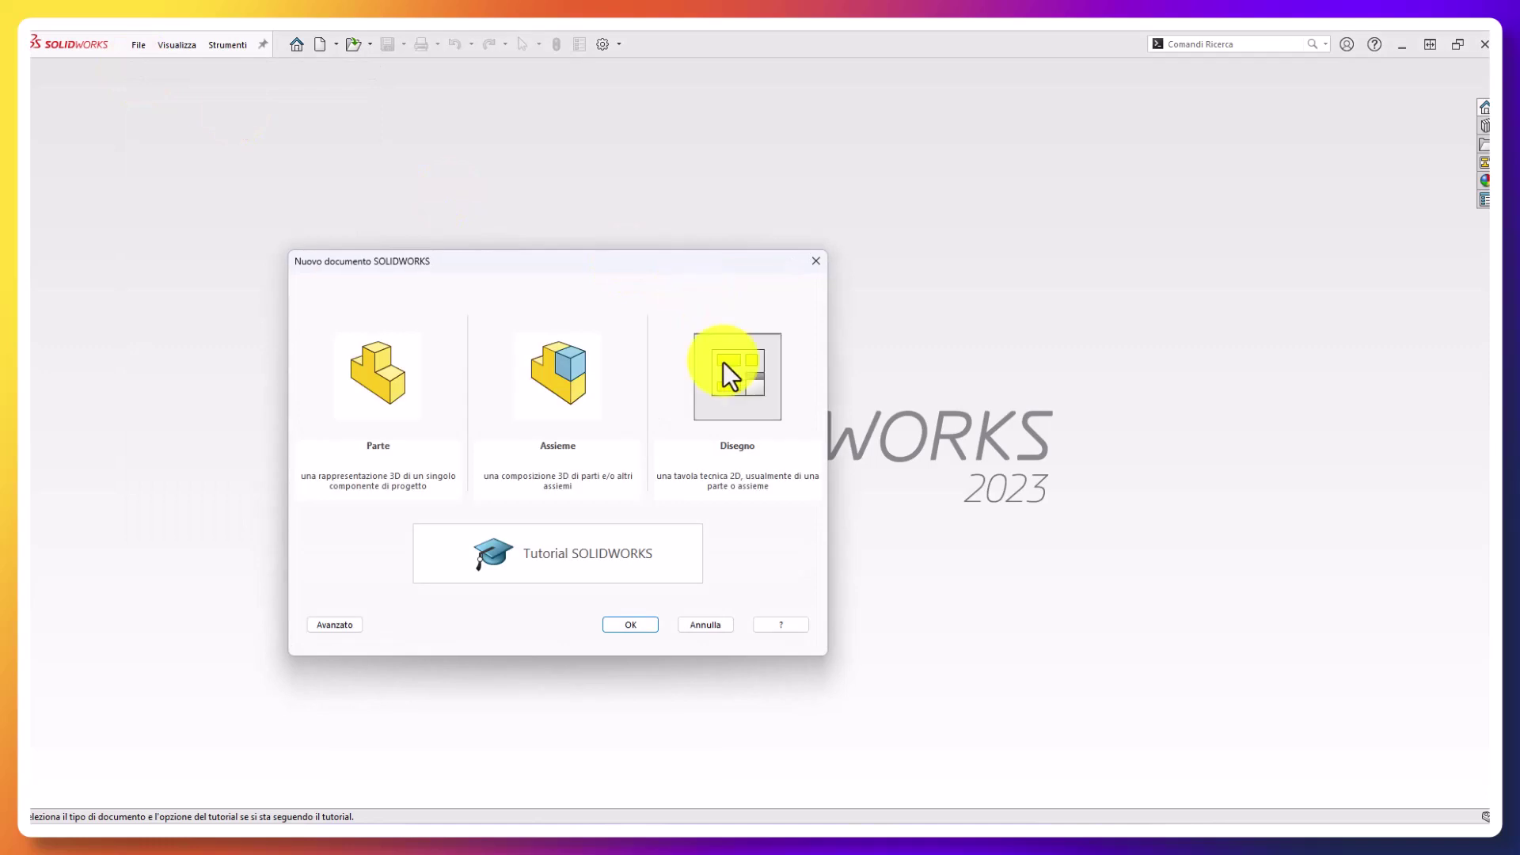
Create a new drawing on an A4 (ISO) sheet without placing a model view
double_click(723, 362)
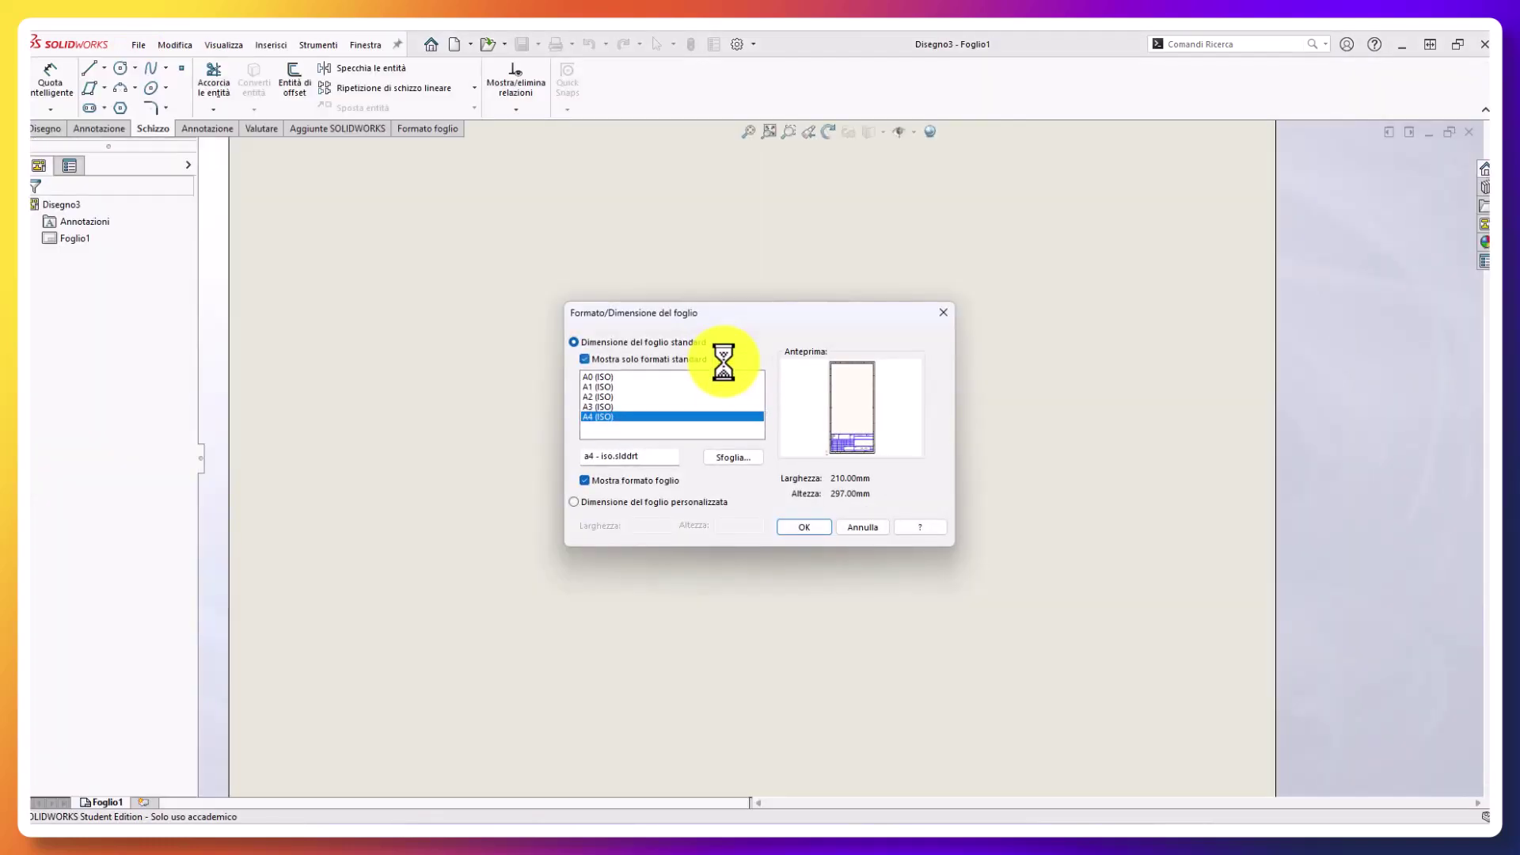
double_click(662, 421)
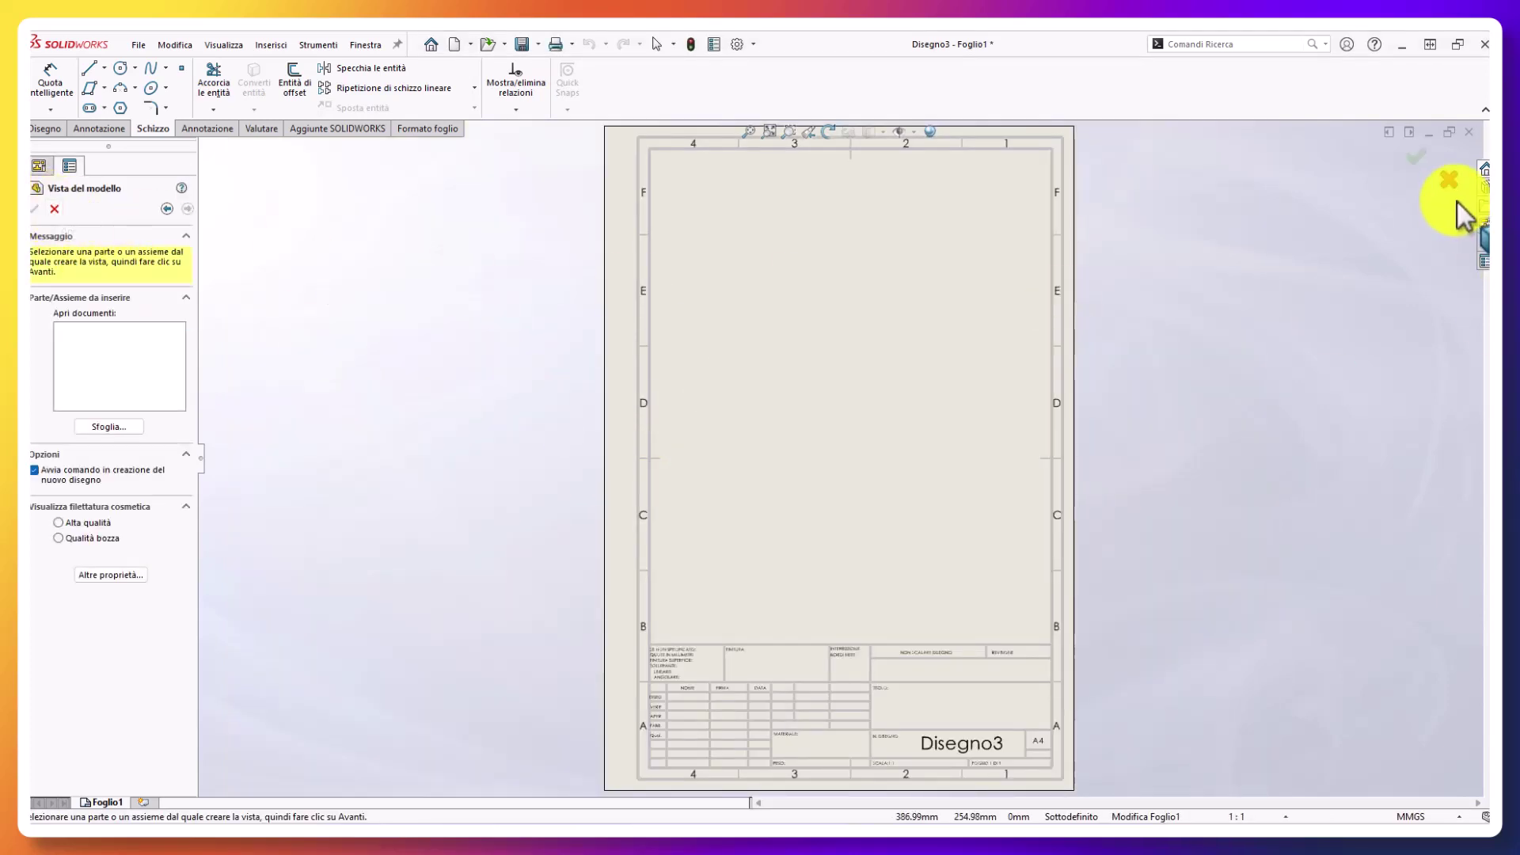
click(1450, 180)
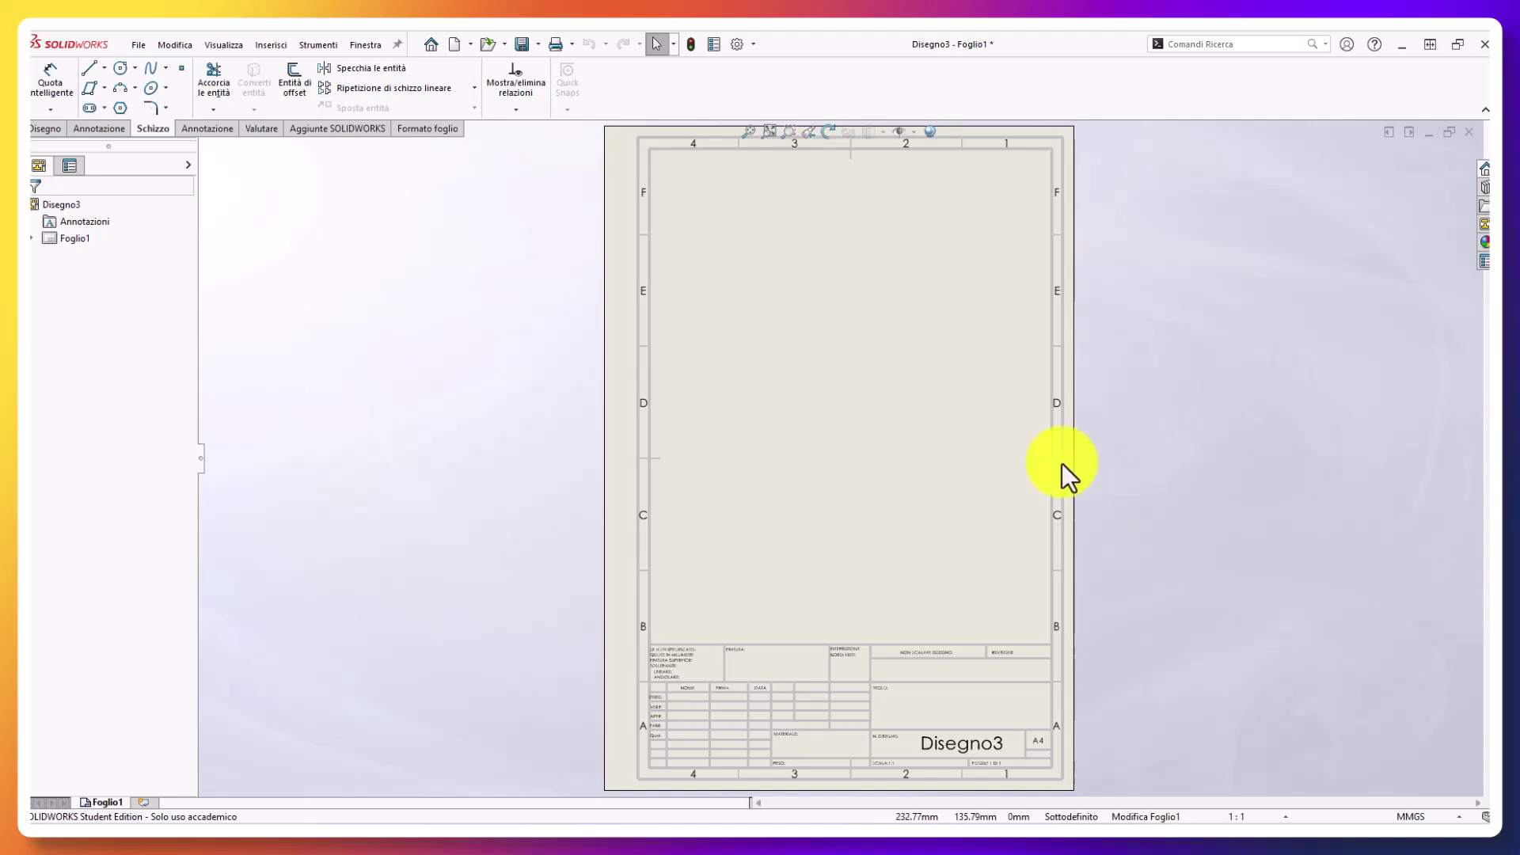
Switch the A4 sheet into Modifica formato foglio (sheet-format editing) mode
right_click(882, 348)
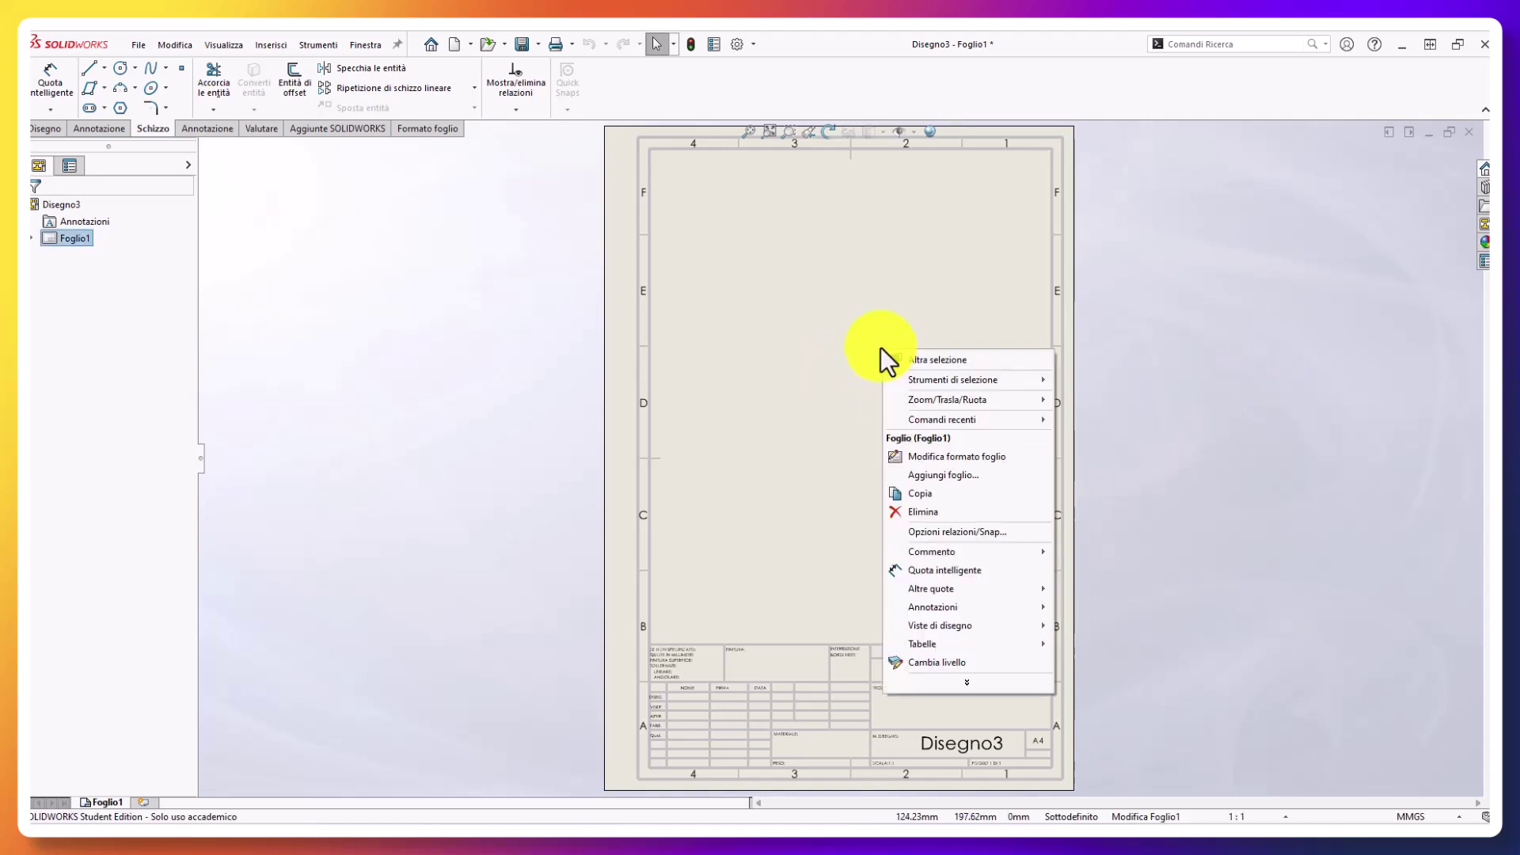
click(951, 455)
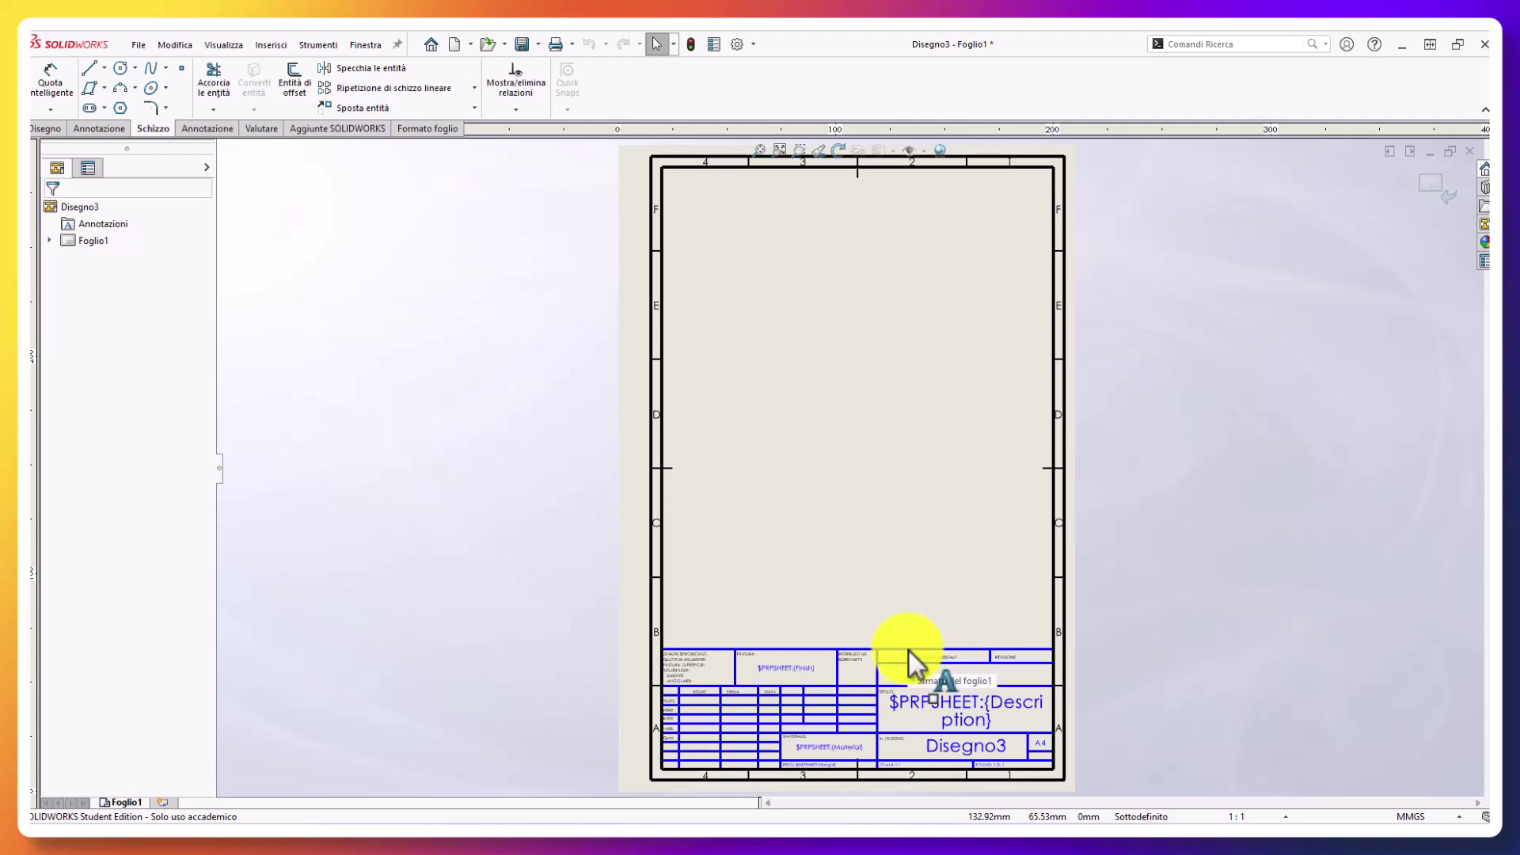
click(274, 44)
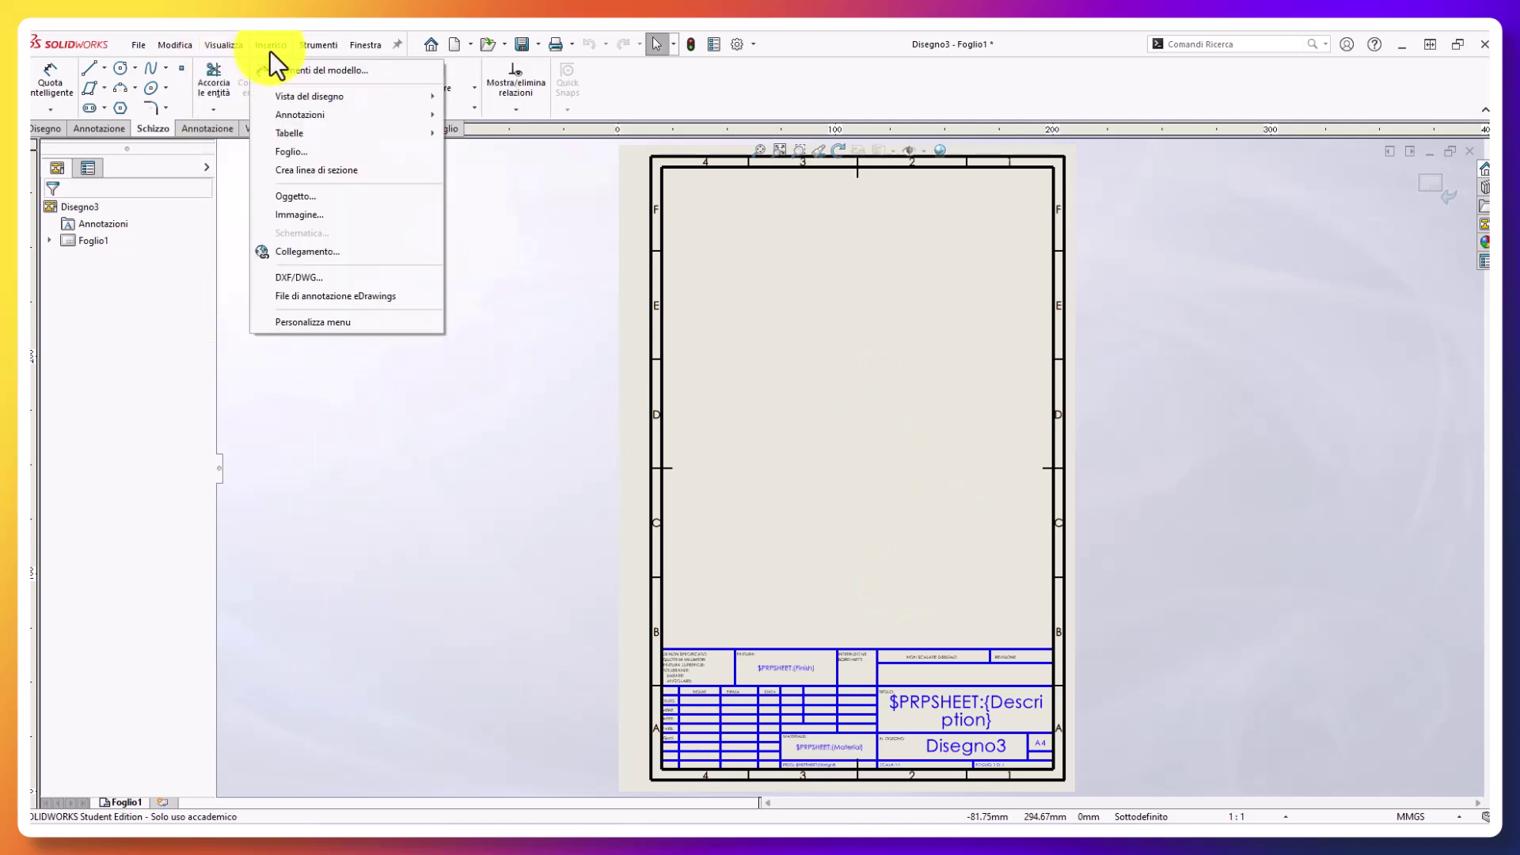
Insert the zia Pina image from the Pictures folder as a sketch picture
click(293, 217)
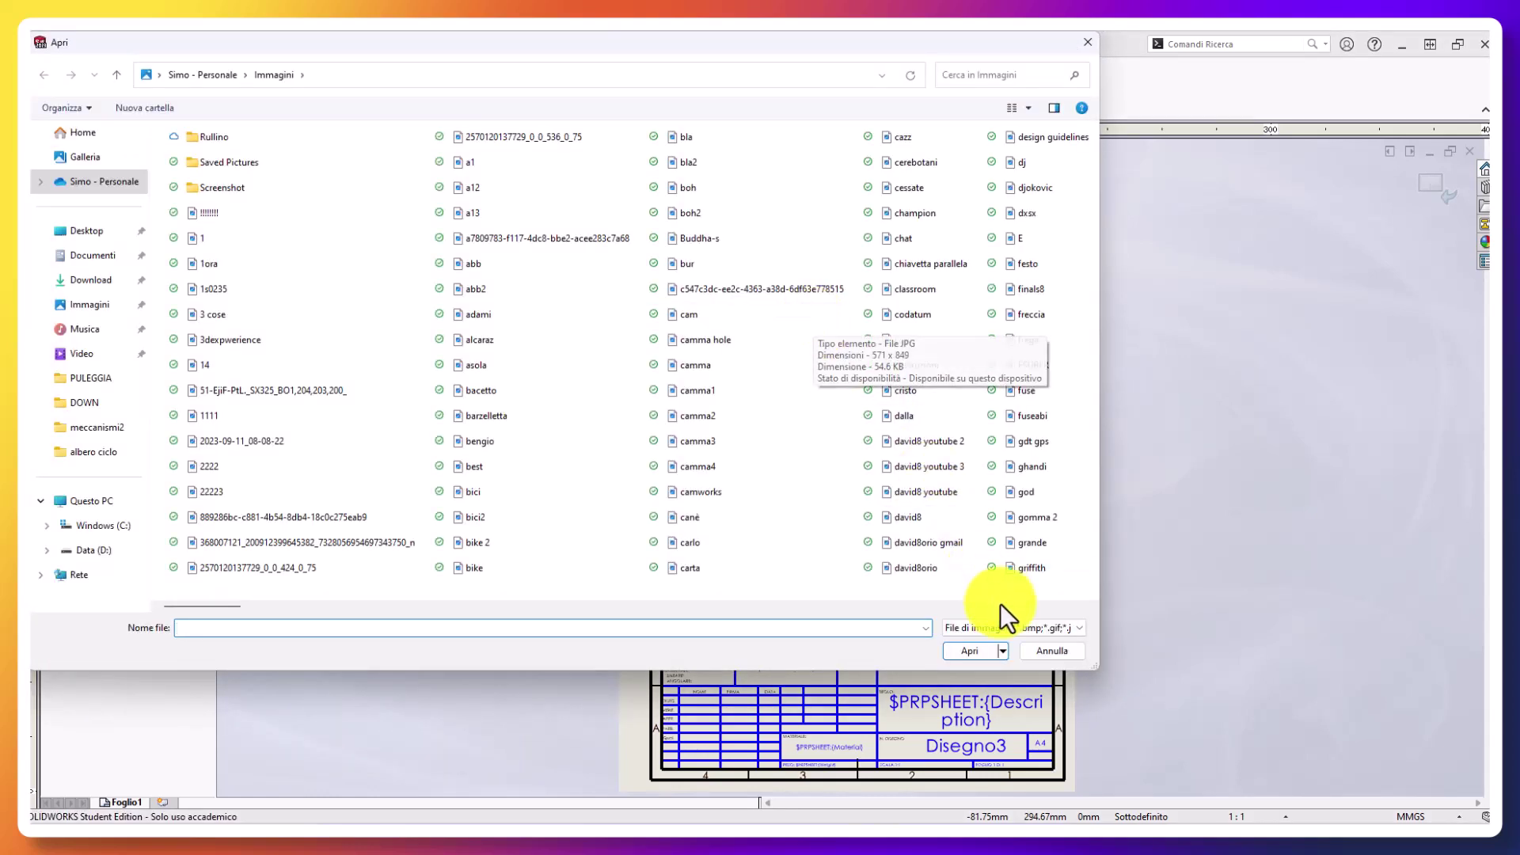
drag(222, 605, 878, 630)
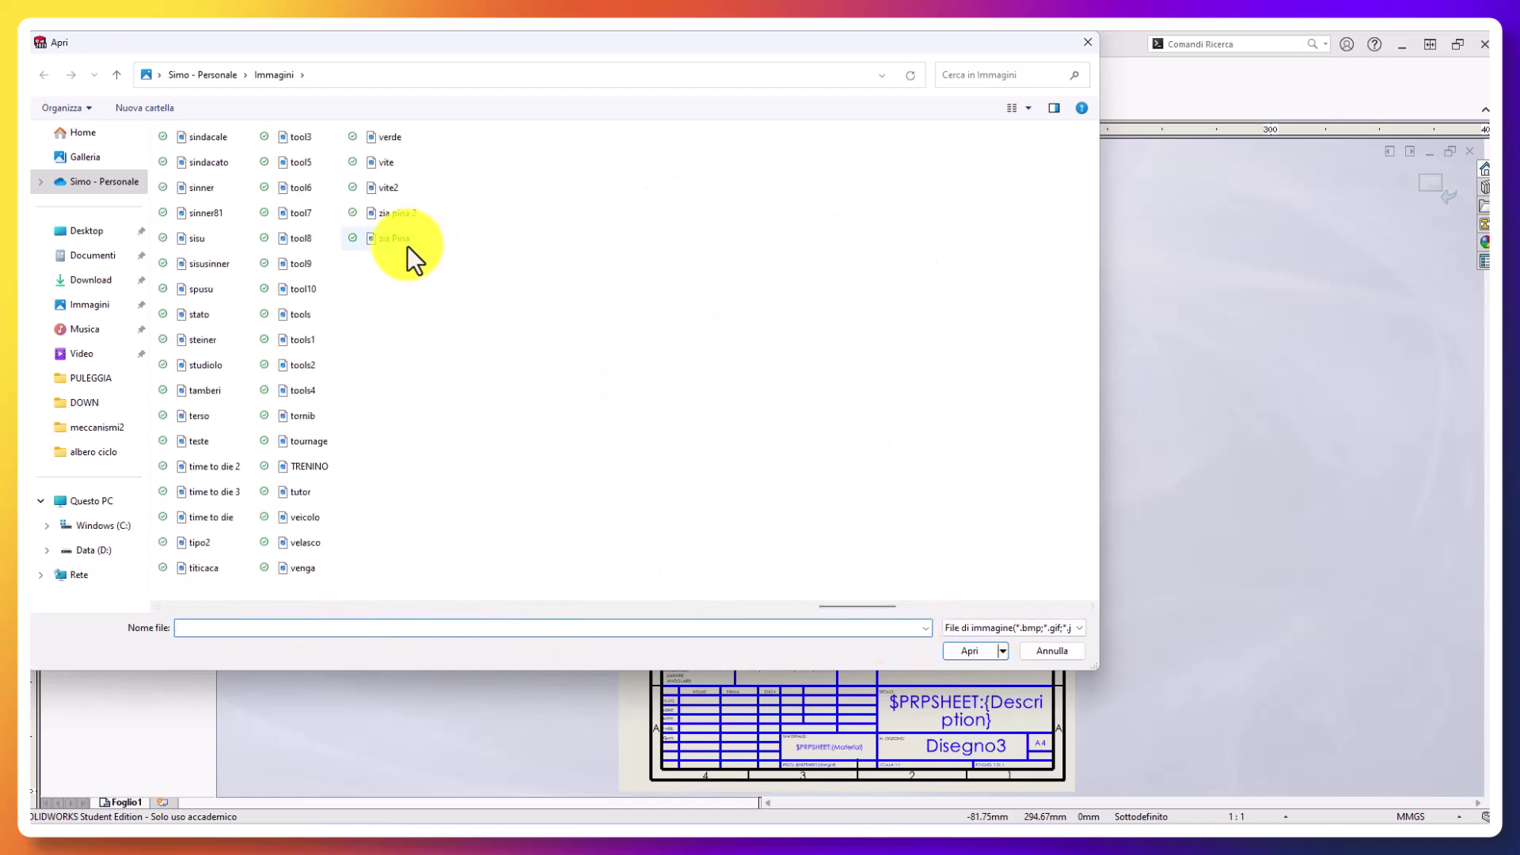
double_click(404, 242)
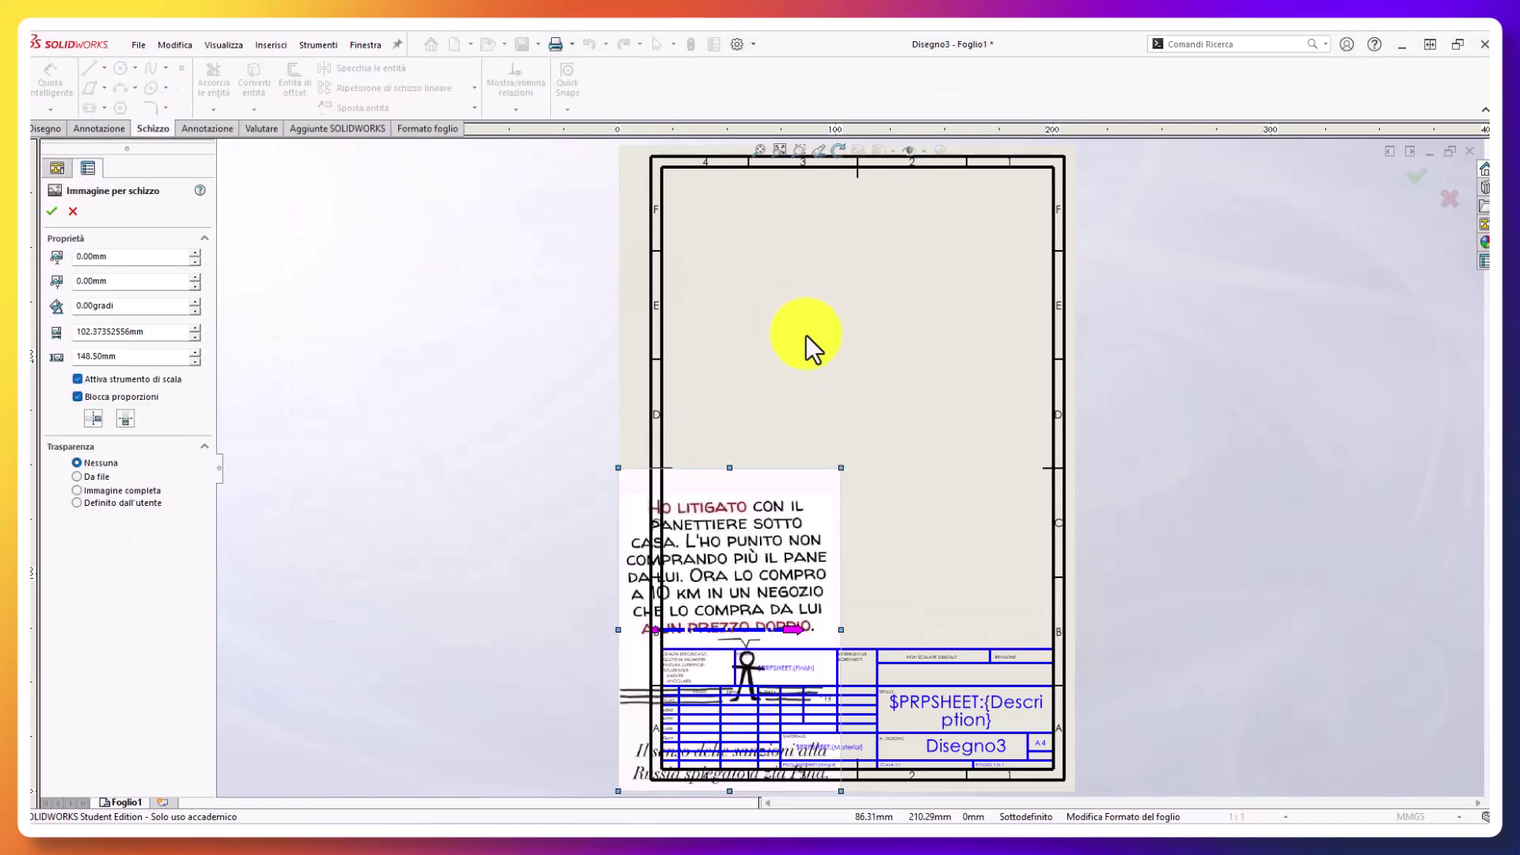
Move the comic up-right and scale it down to 43.60 × 63.25 mm
mouse_move(763, 507)
mouse_down()
mouse_move(838, 468)
mouse_move(914, 272)
mouse_move(1045, 415)
mouse_move(899, 302)
mouse_up()
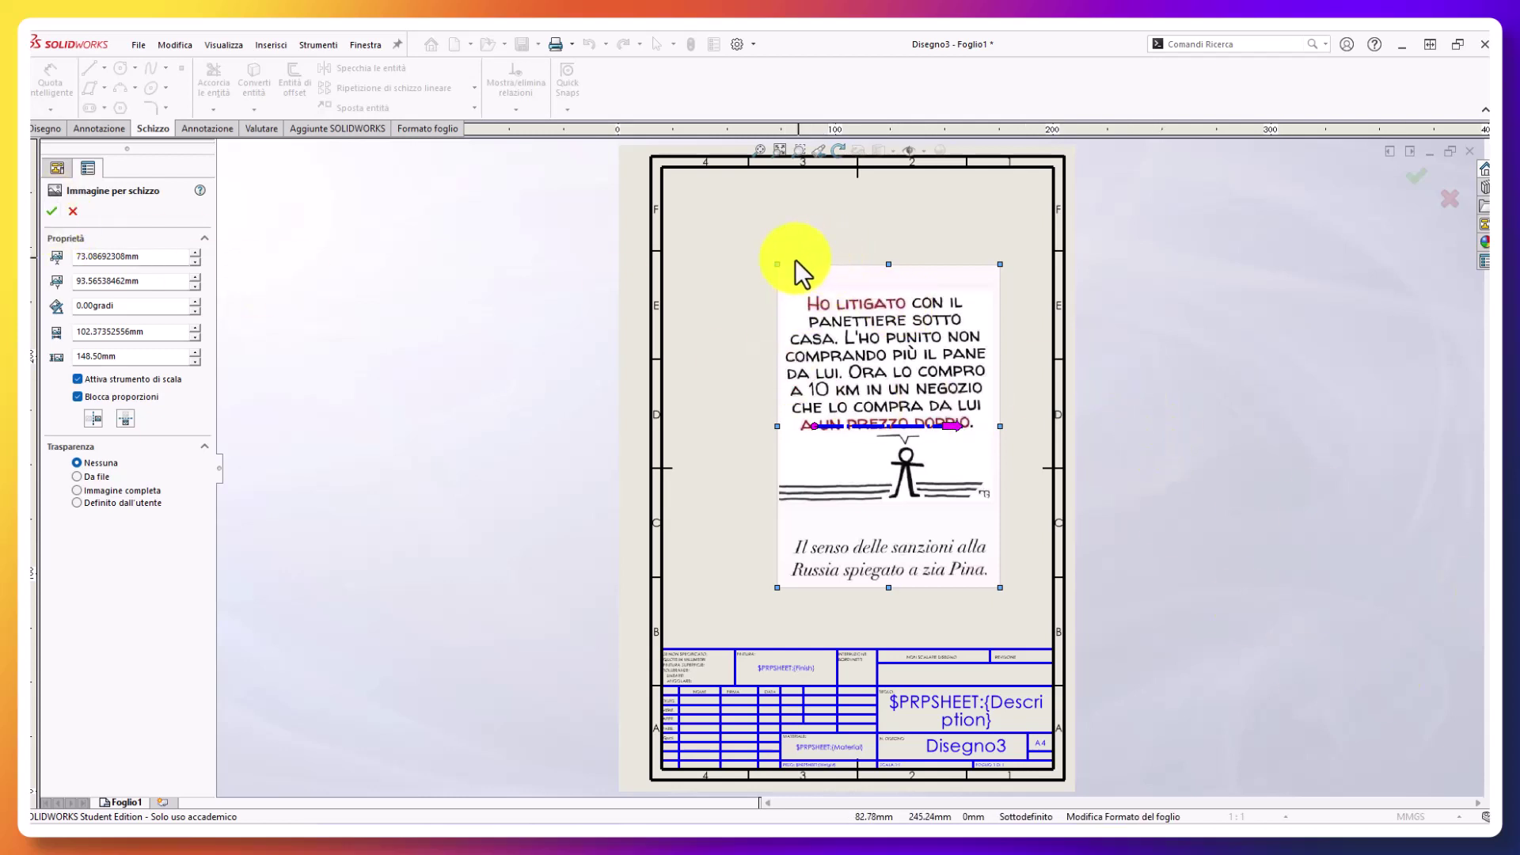
drag(778, 263, 906, 451)
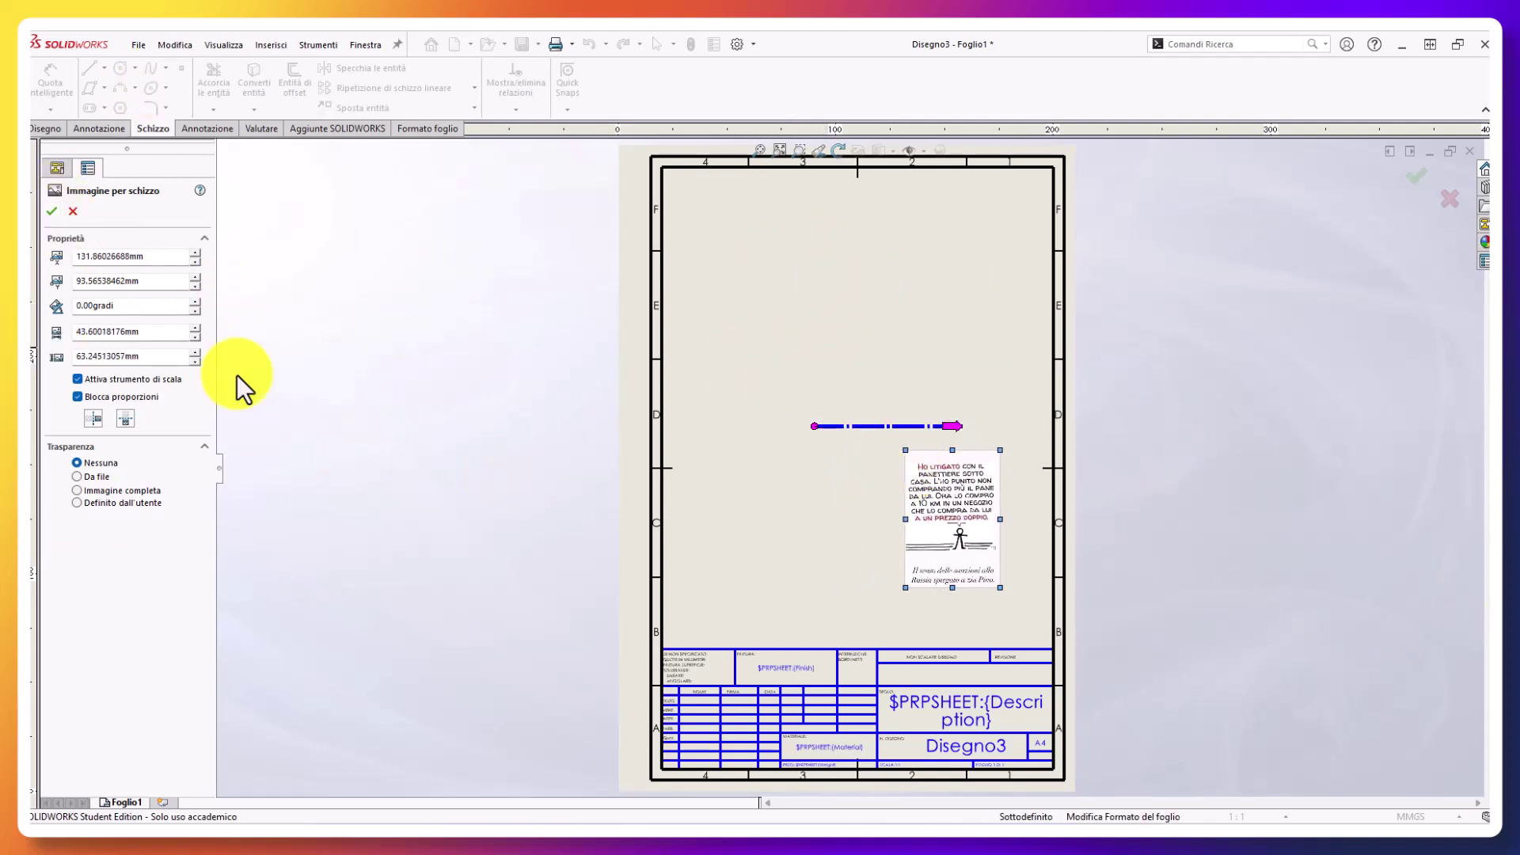
click(51, 211)
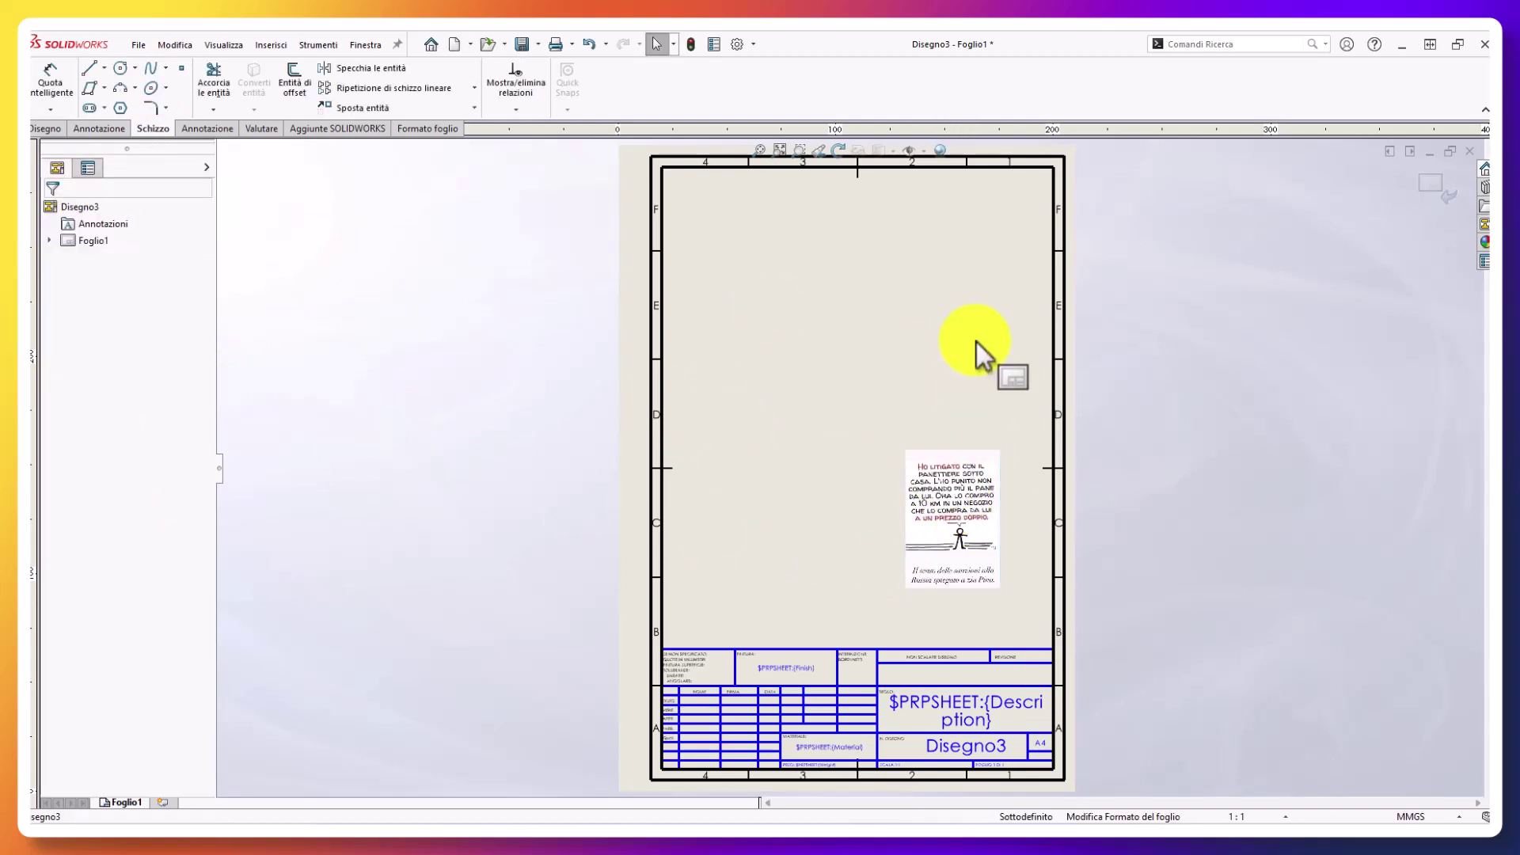
Confirm the scaled comic's placement above the title block, then reselect the image
scroll(990, 475, down, 2)
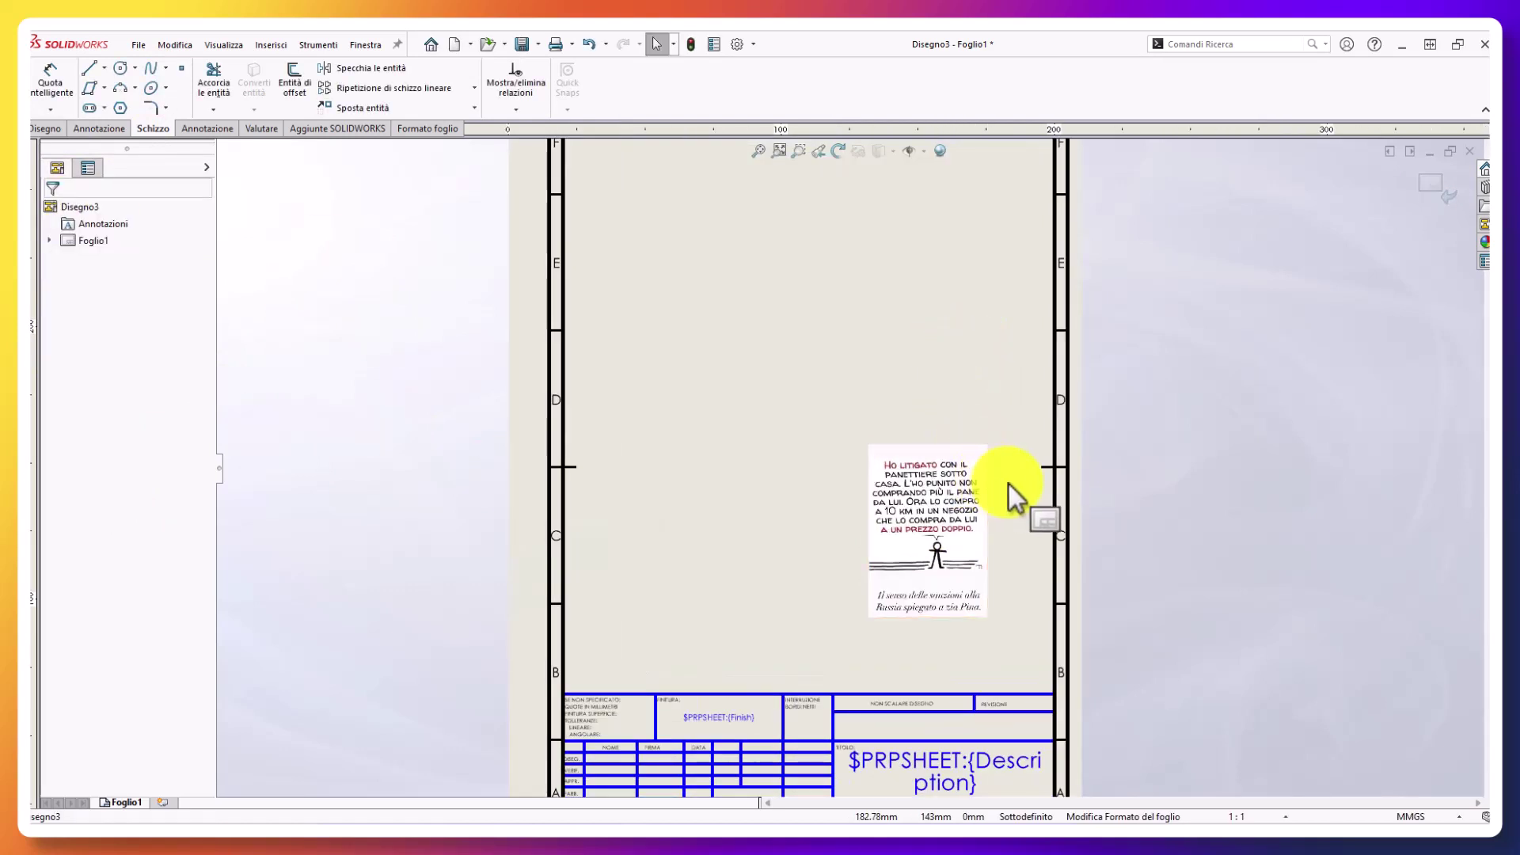
click(909, 491)
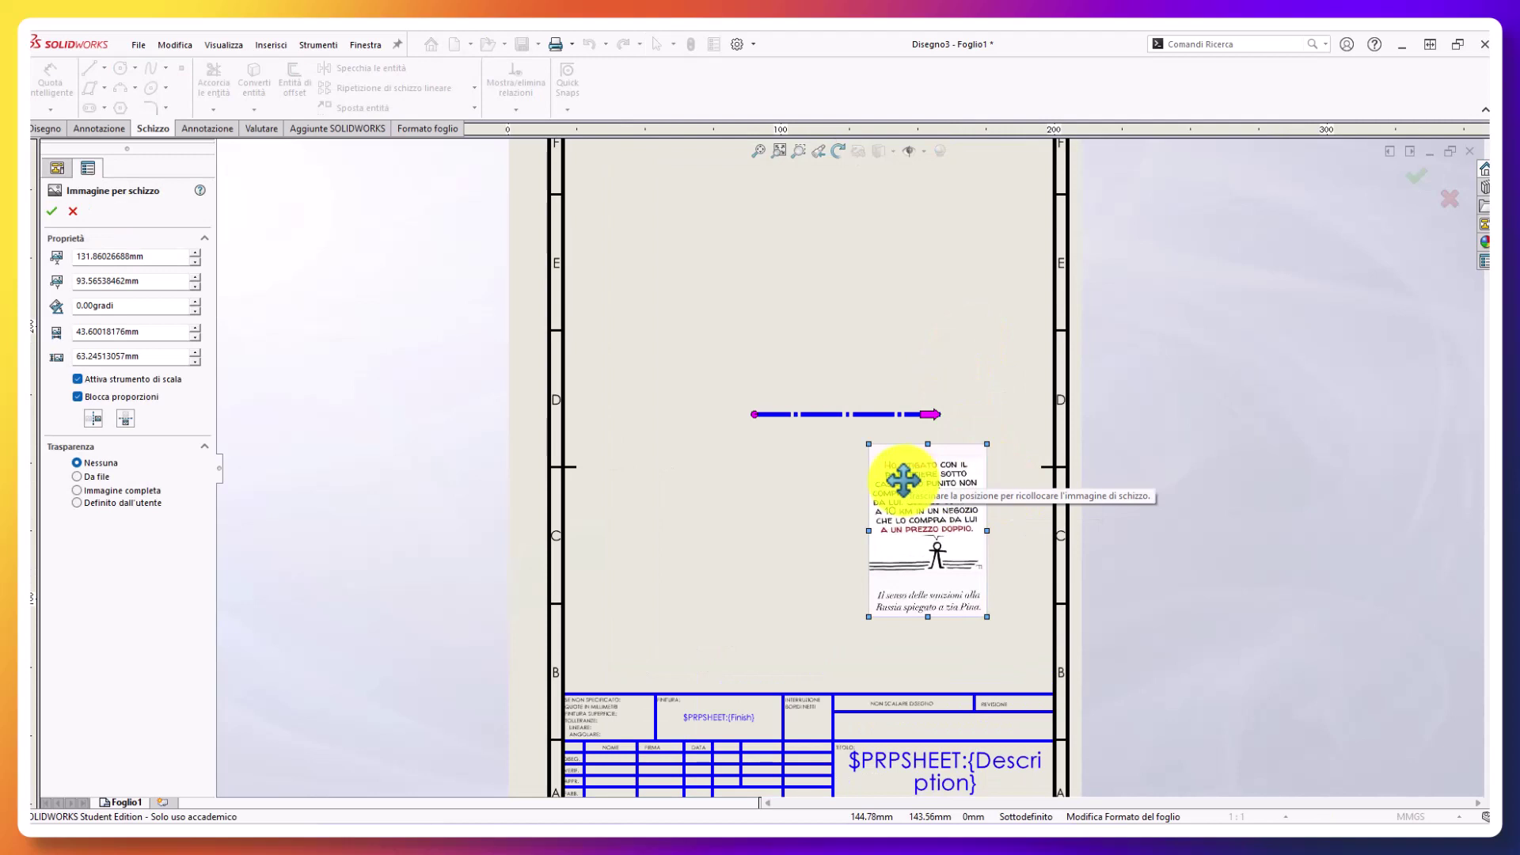
right_click(904, 480)
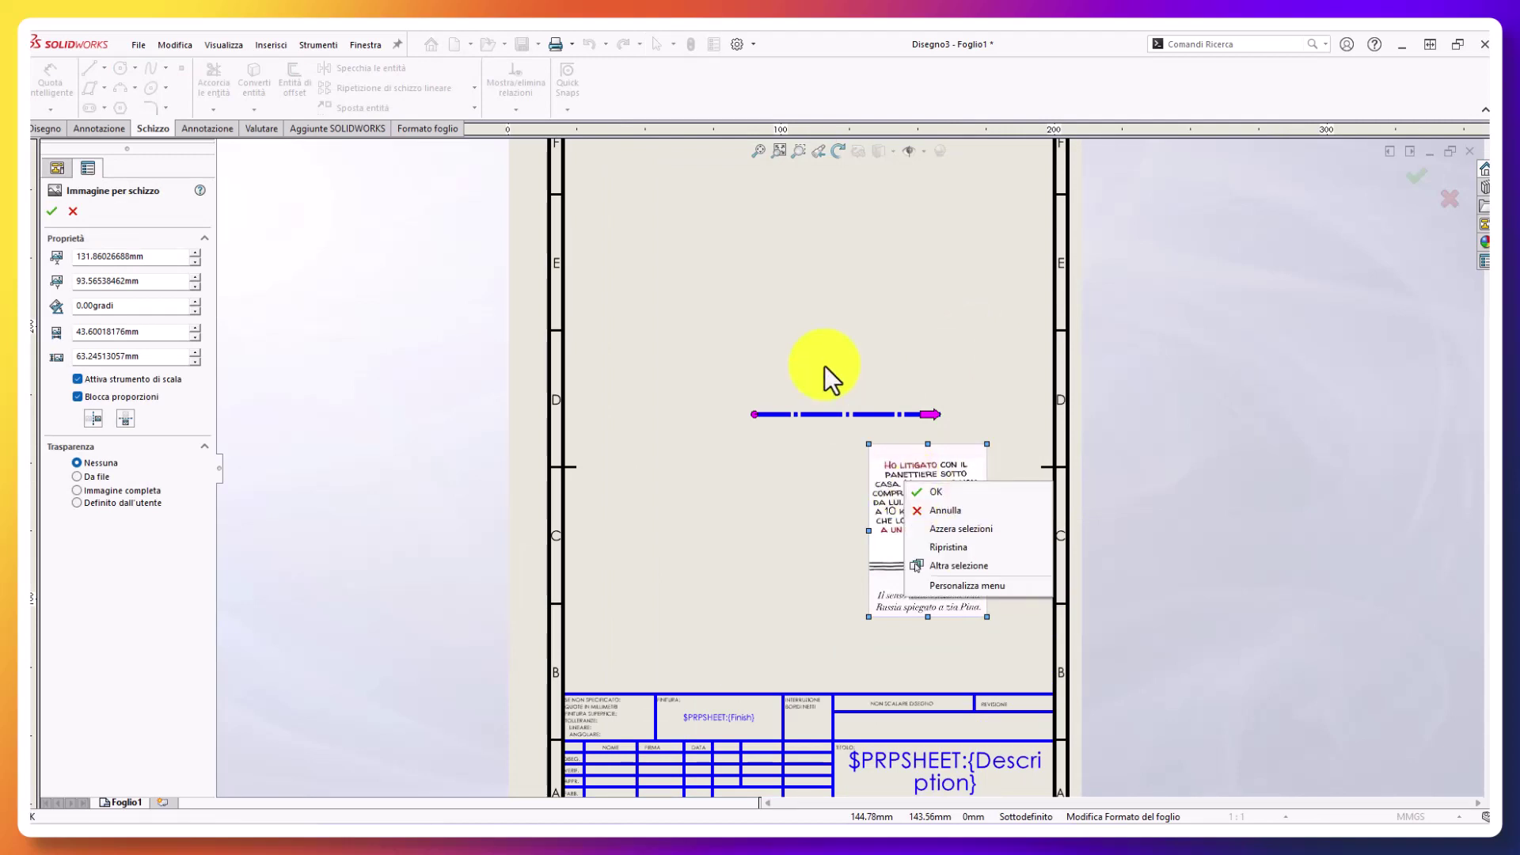
click(866, 311)
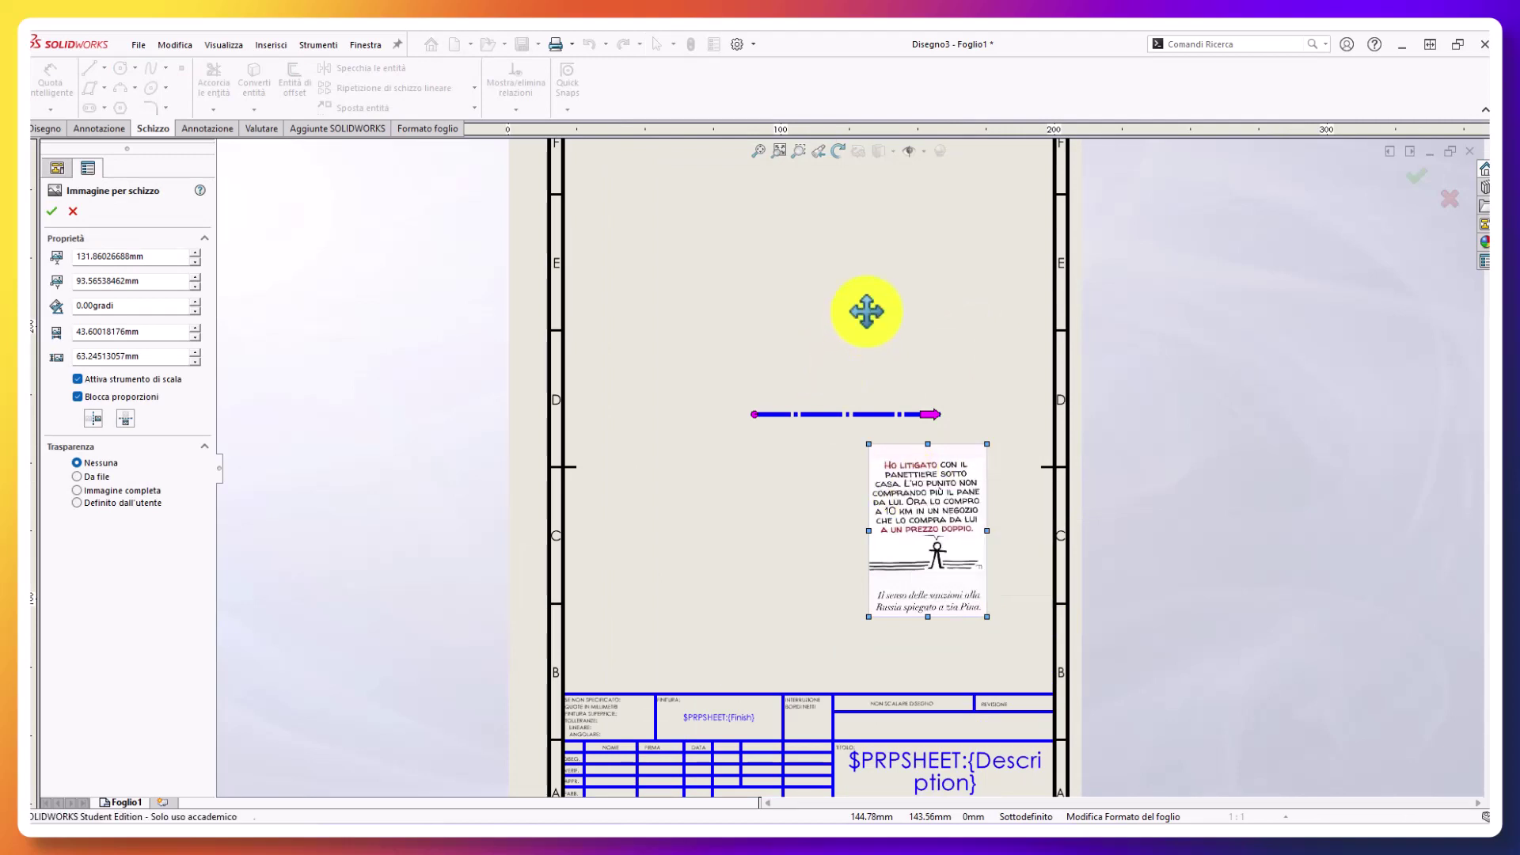
click(1416, 175)
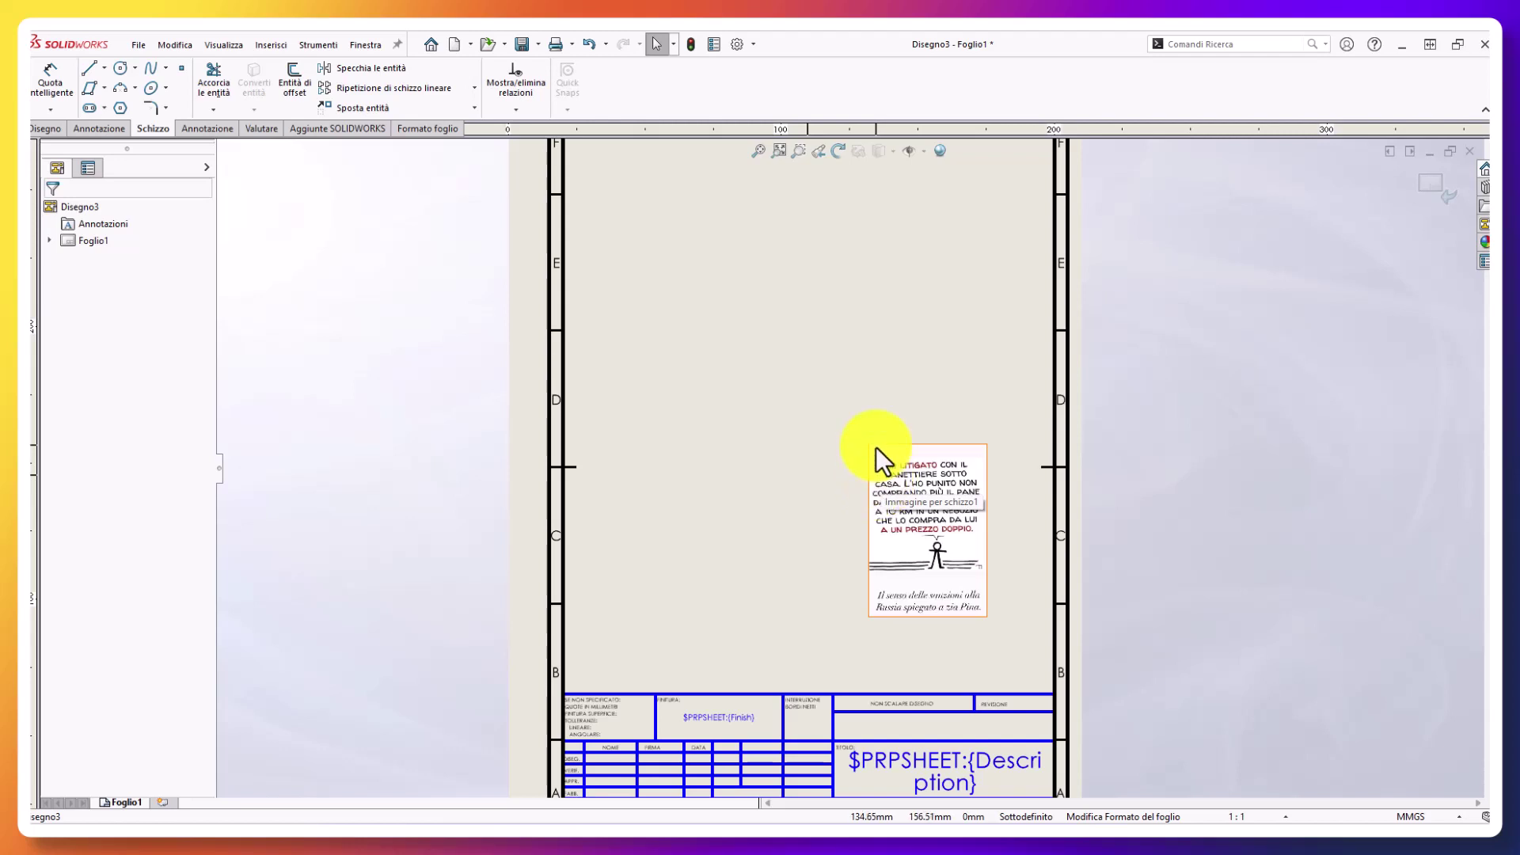
click(957, 576)
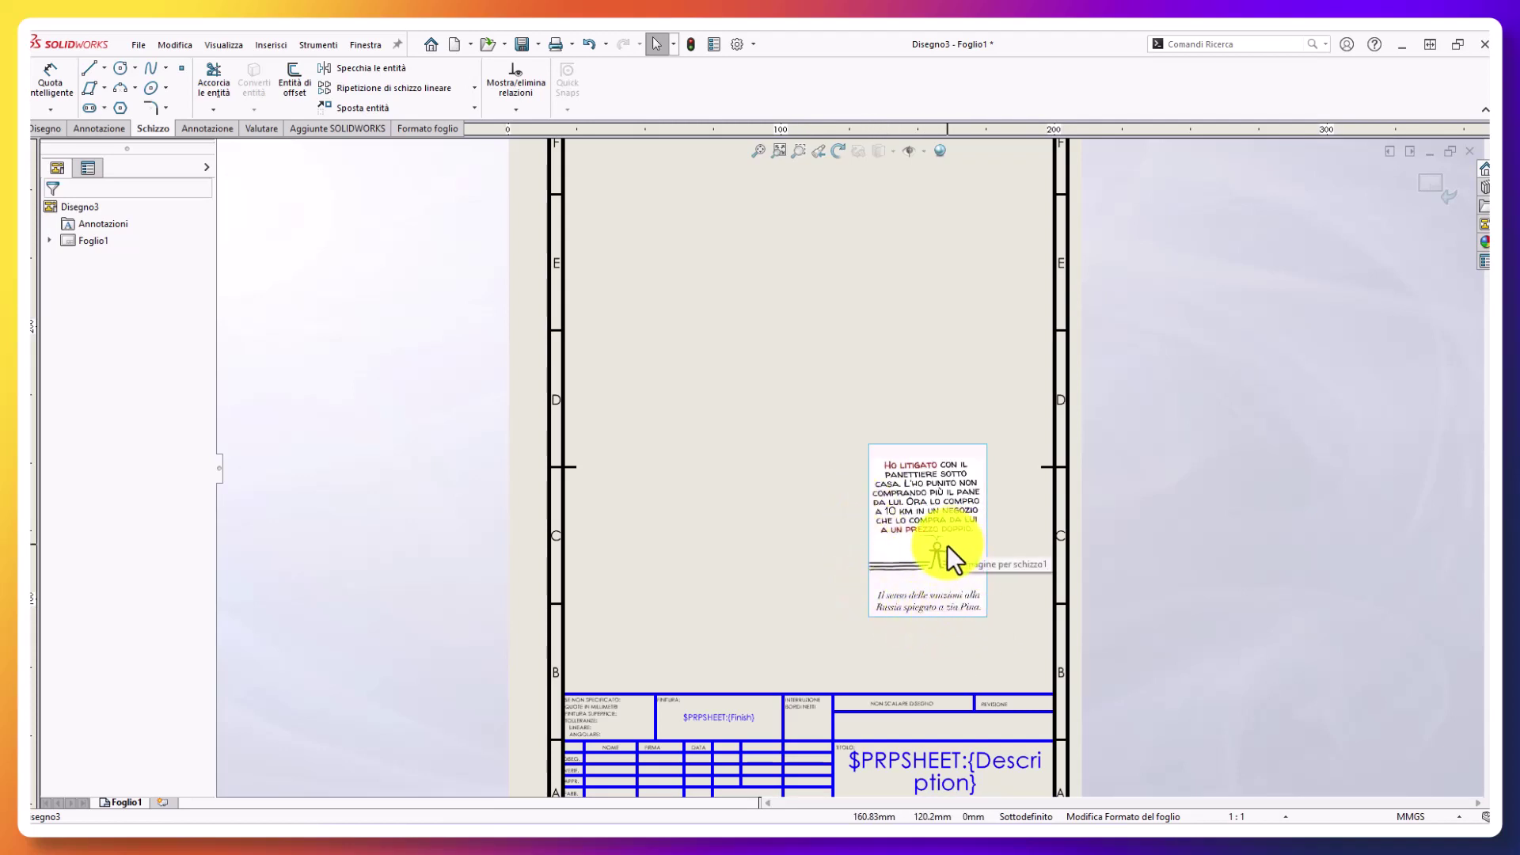
Delete the comic image, confirm with Sì, then undo to restore it
key(Delete)
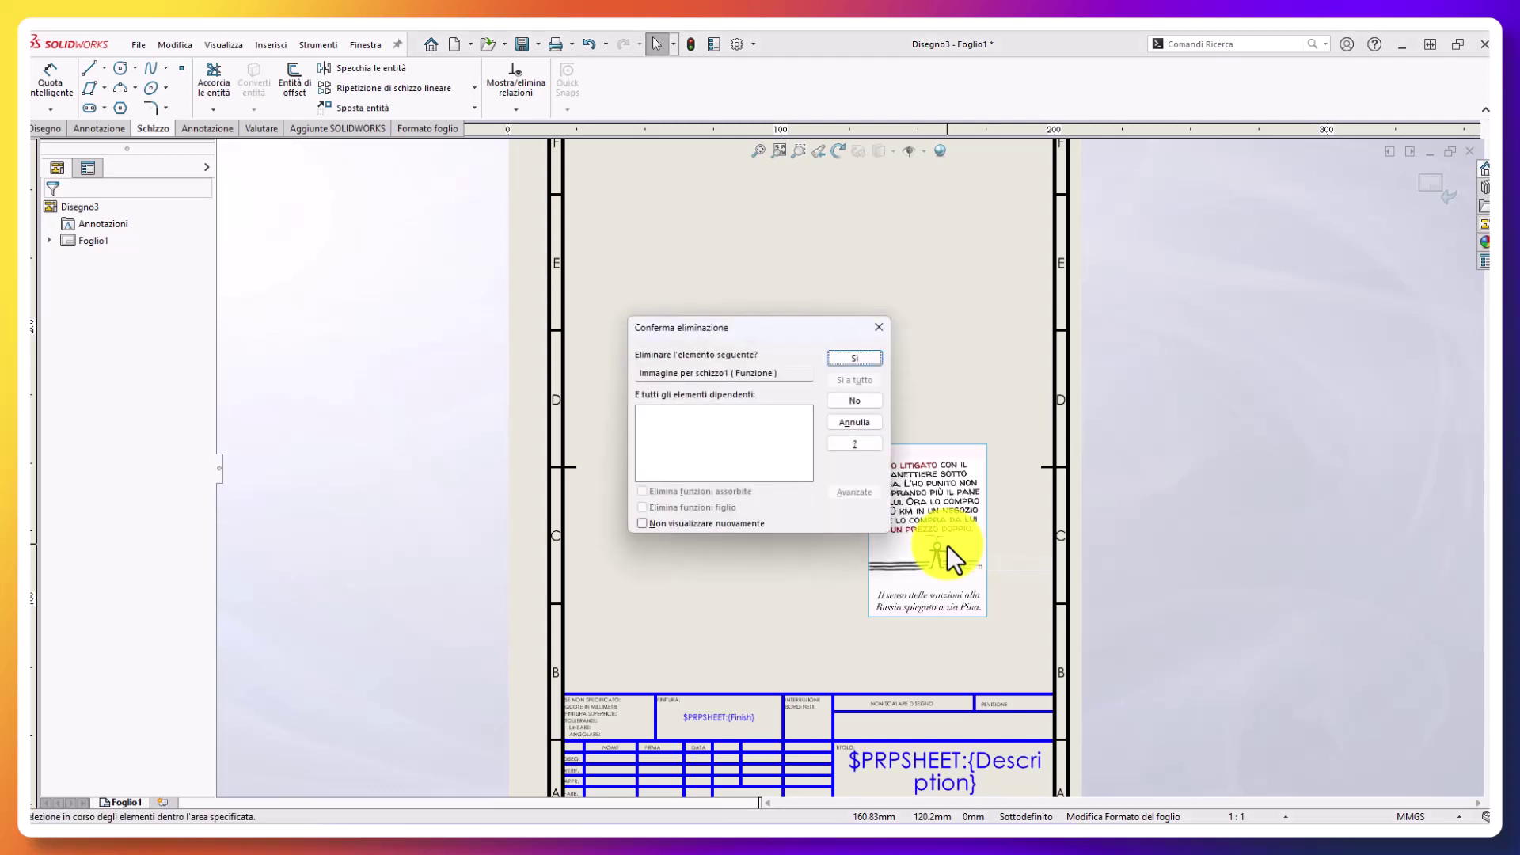
click(866, 361)
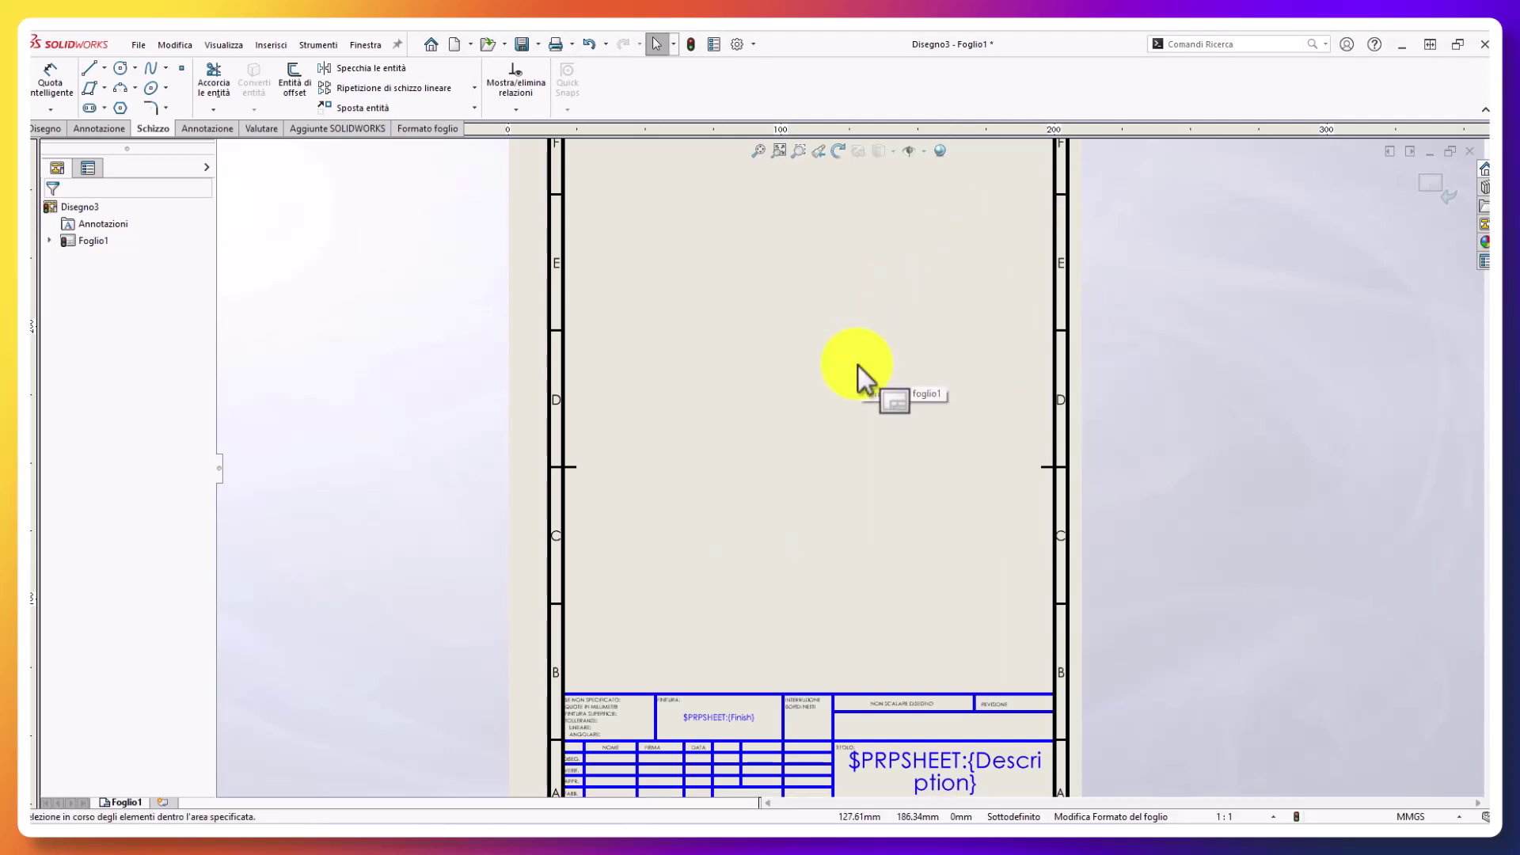
click(590, 44)
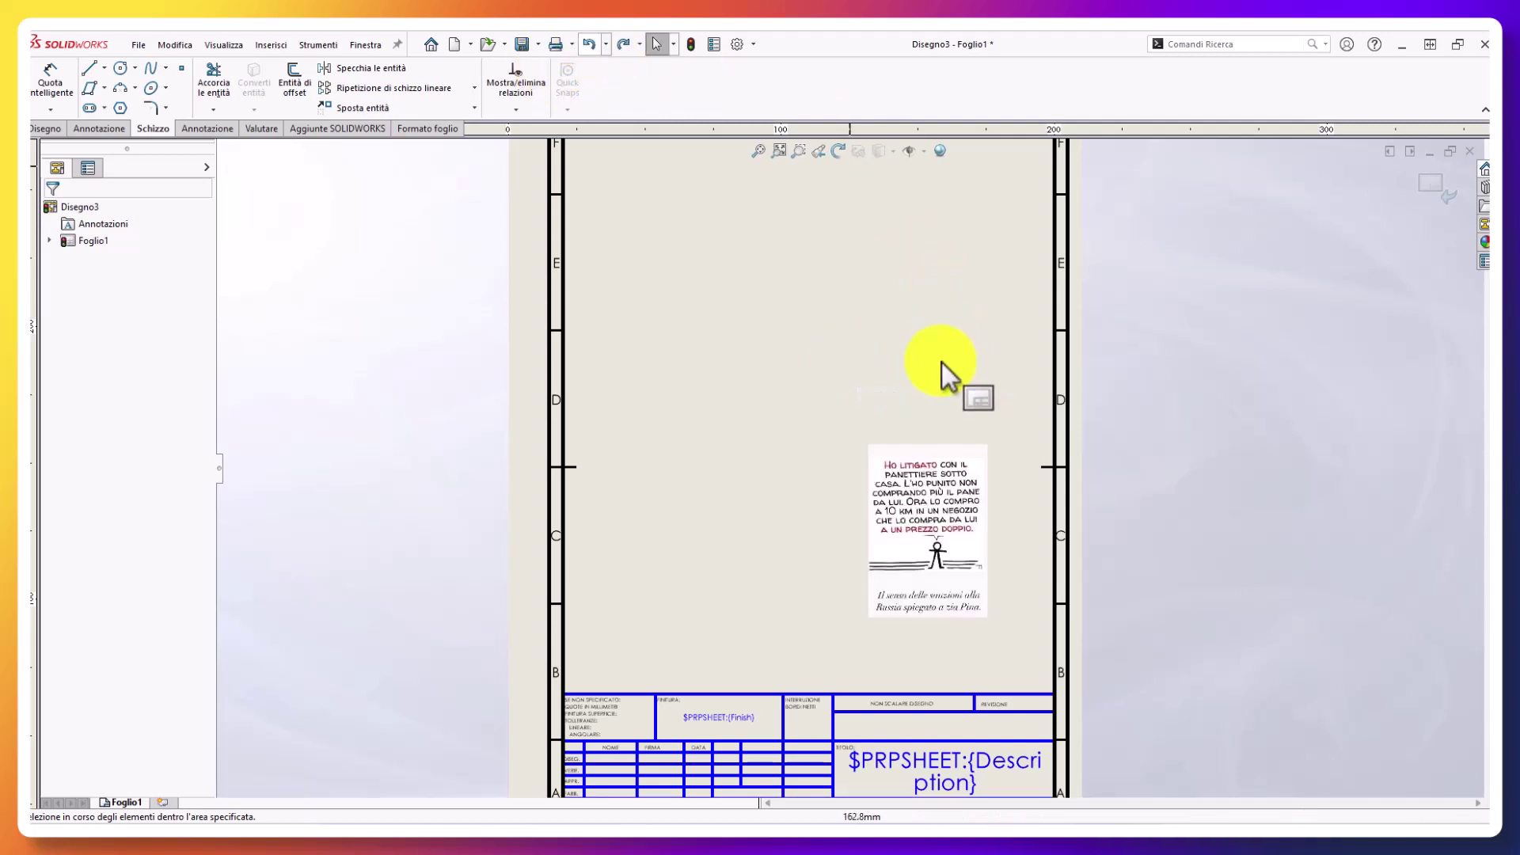
double_click(878, 474)
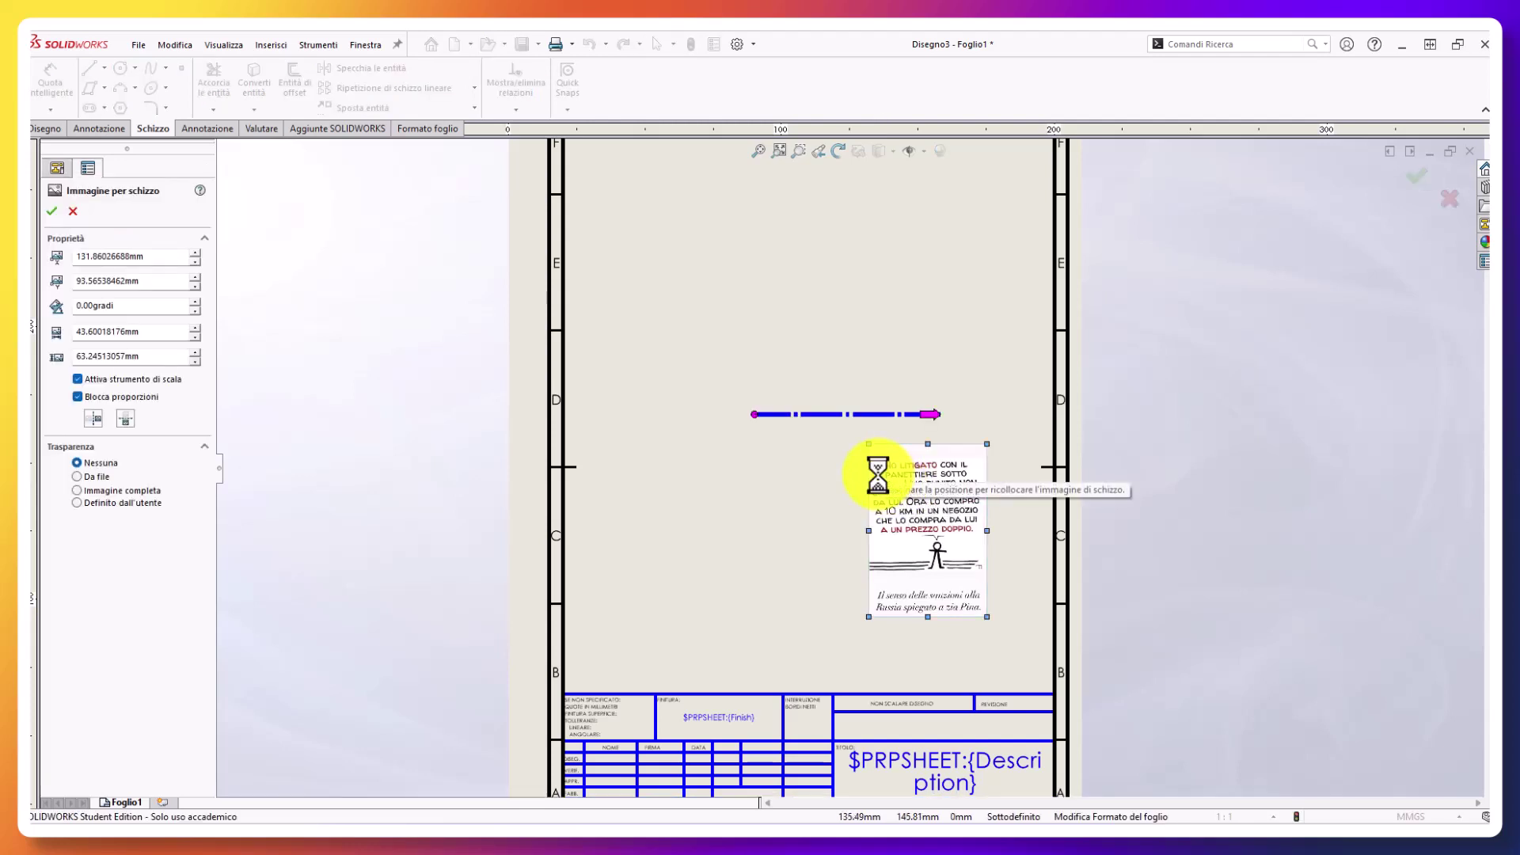
scroll(877, 474, up, 3)
scroll(781, 441, up, 2)
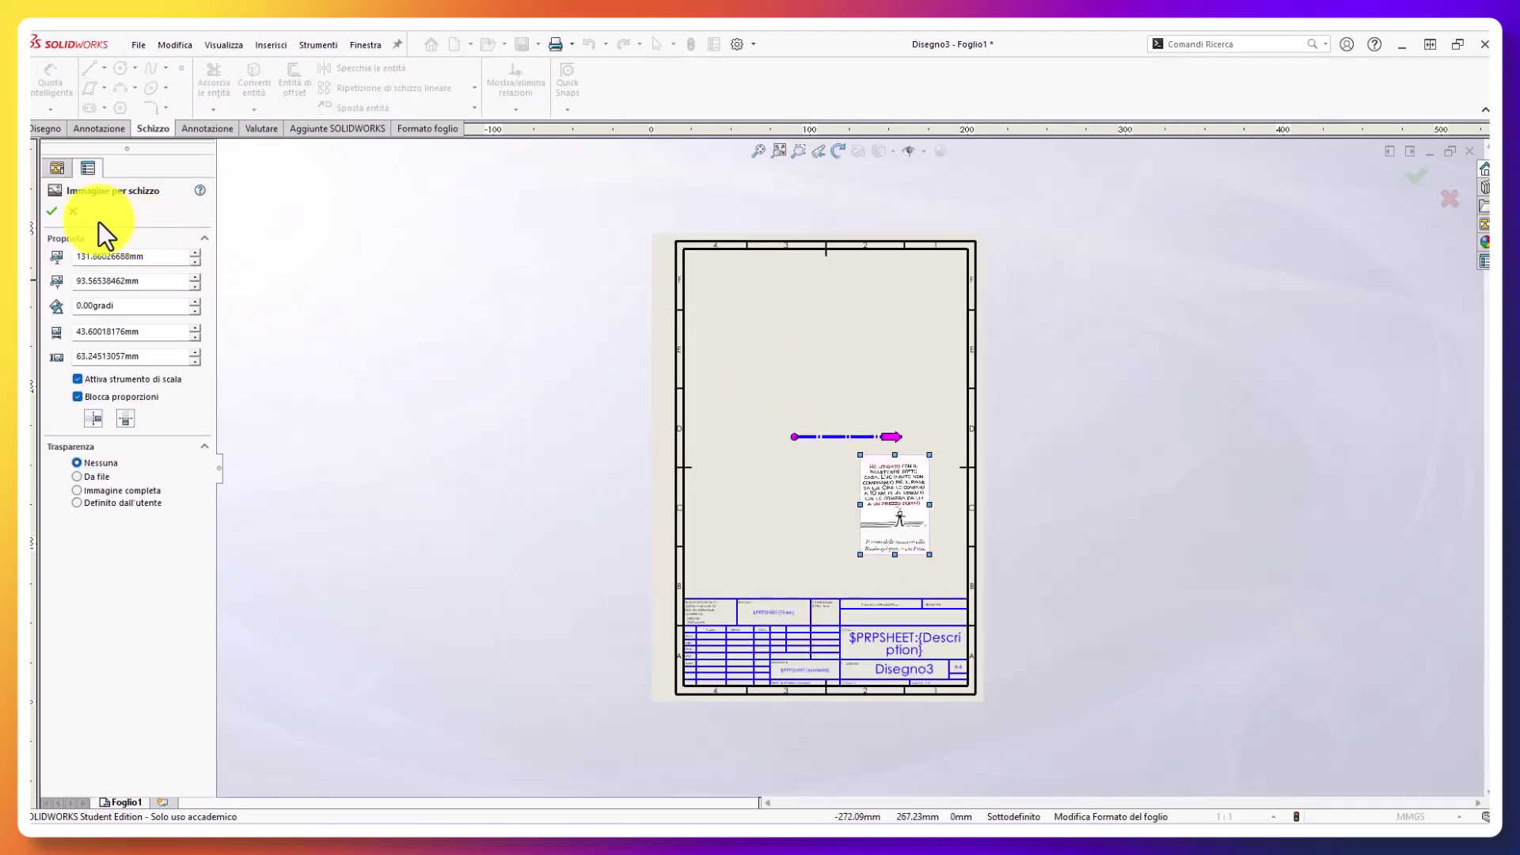
click(78, 213)
scroll(882, 497, down, 2)
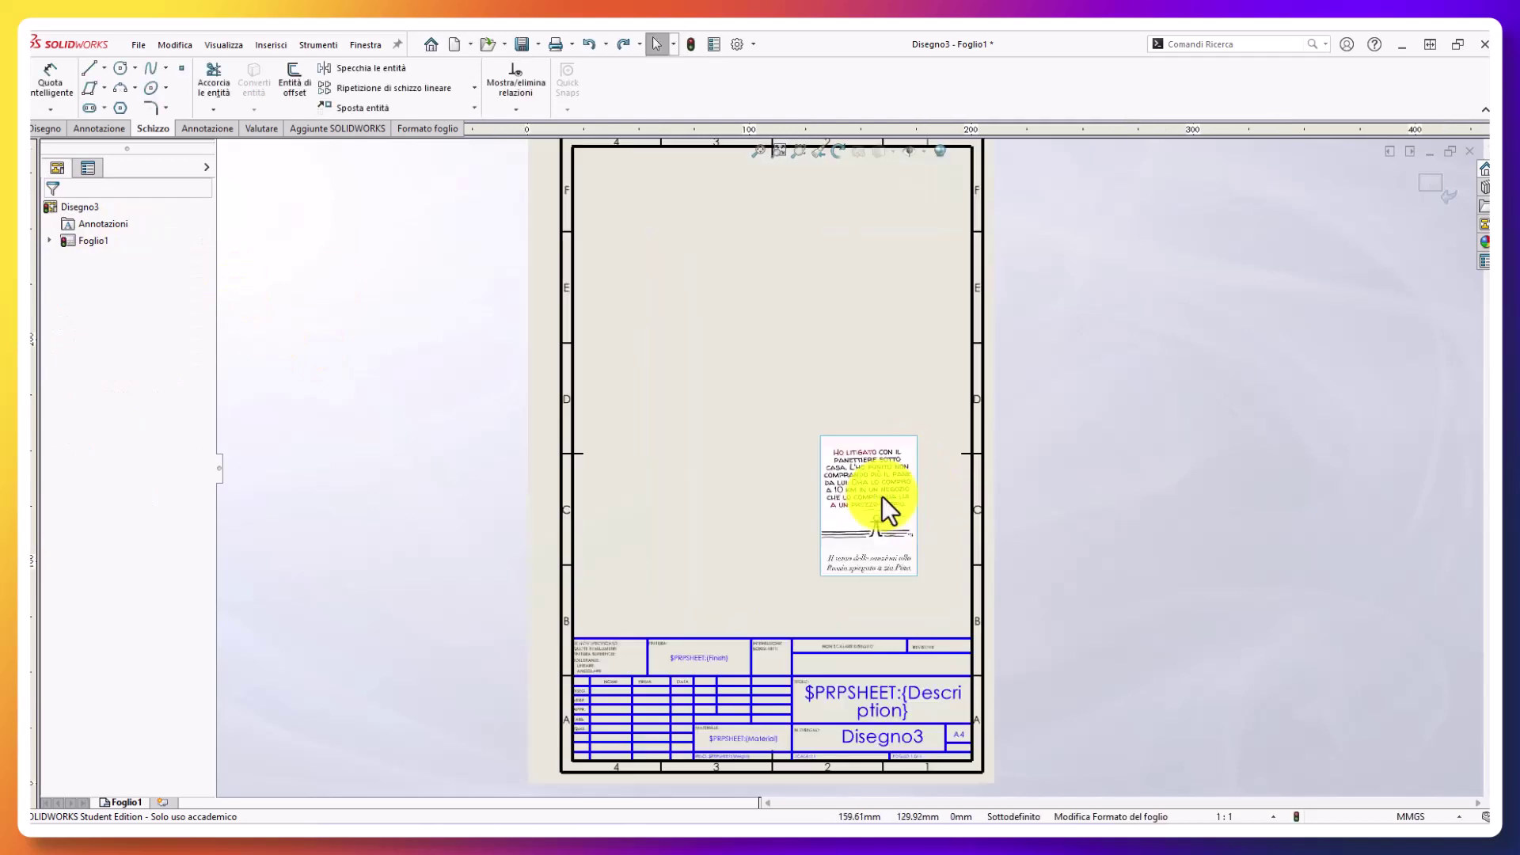
scroll(881, 484, down, 2)
scroll(881, 474, down, 1)
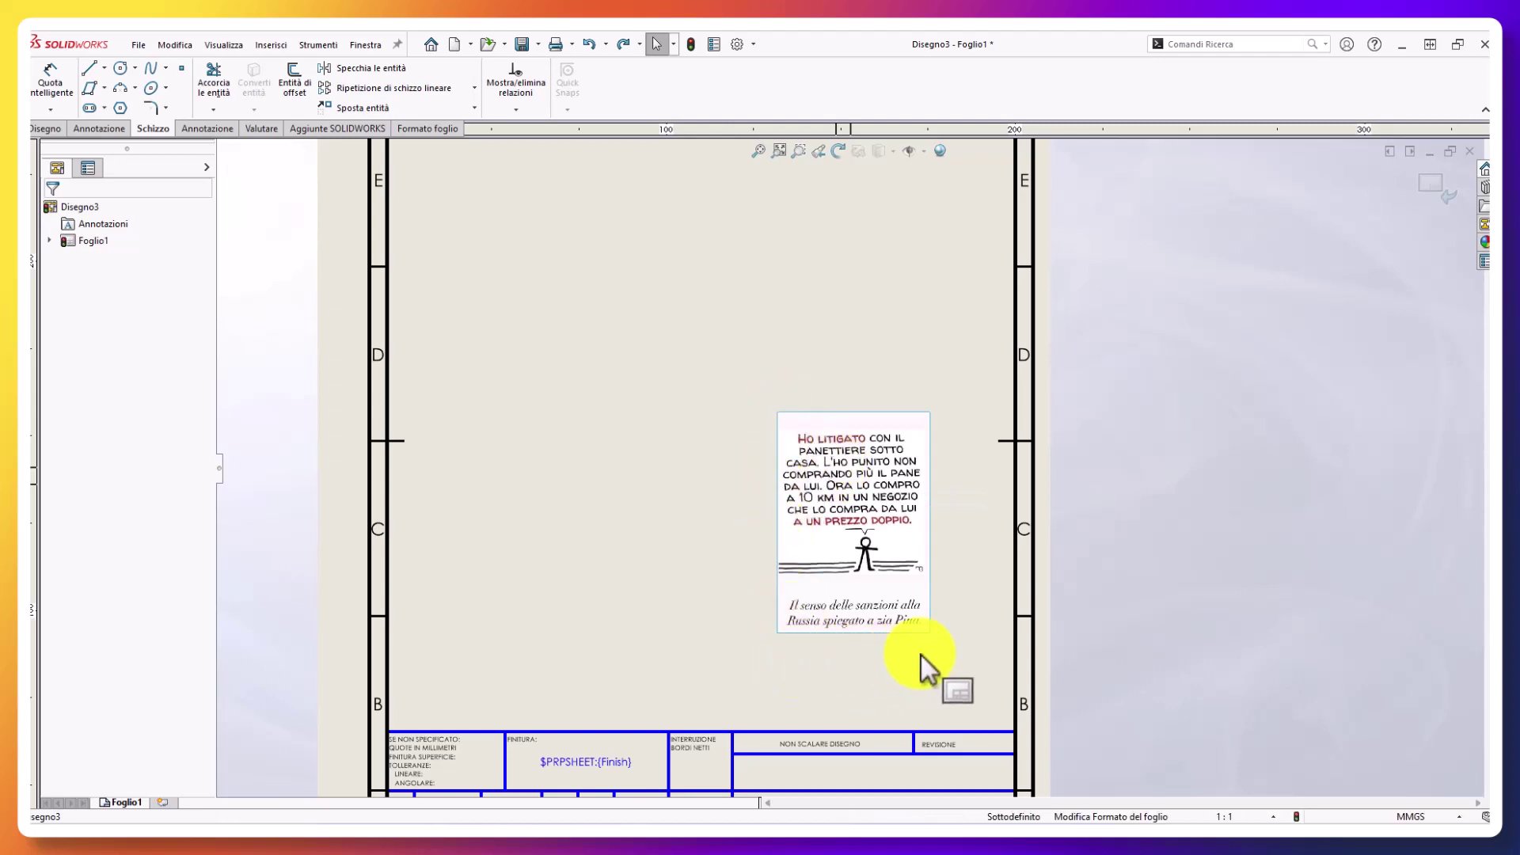
Start deleting the comic image but cancel the confirmation, keeping it on the sheet
right_click(874, 499)
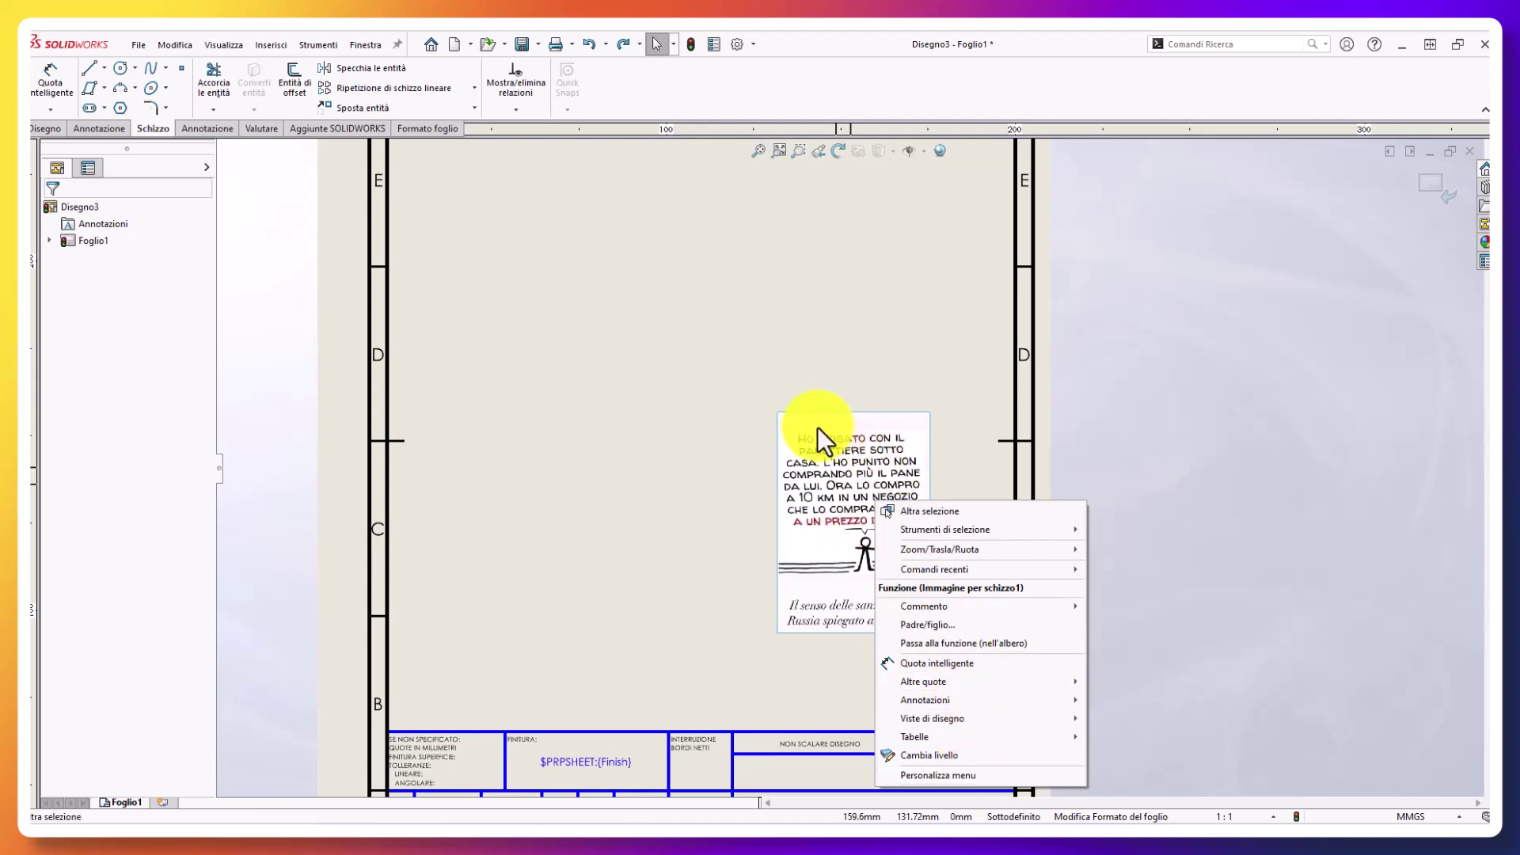
key(Escape)
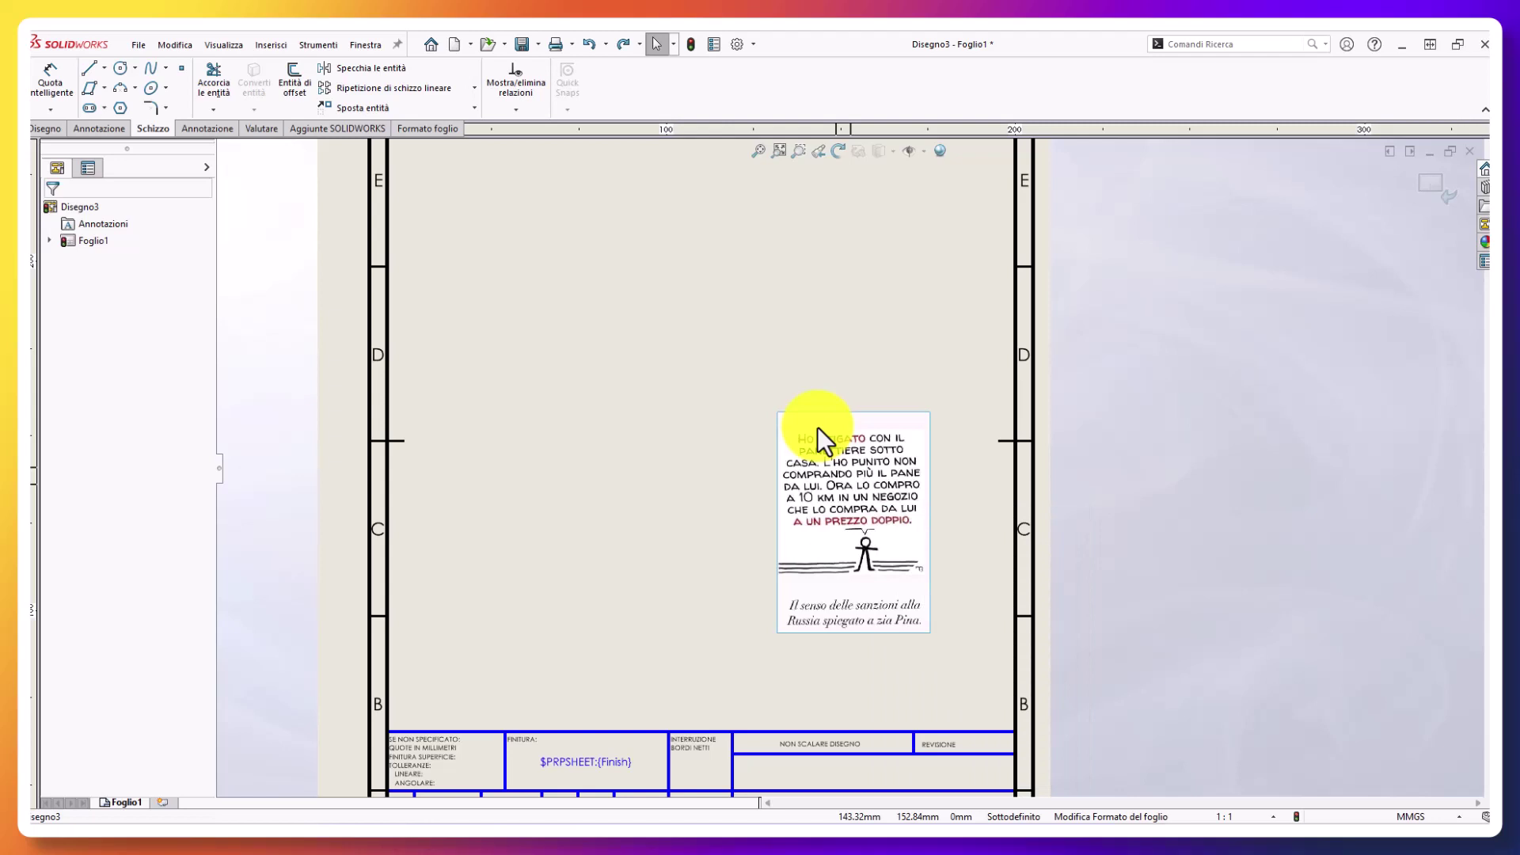
key(Delete)
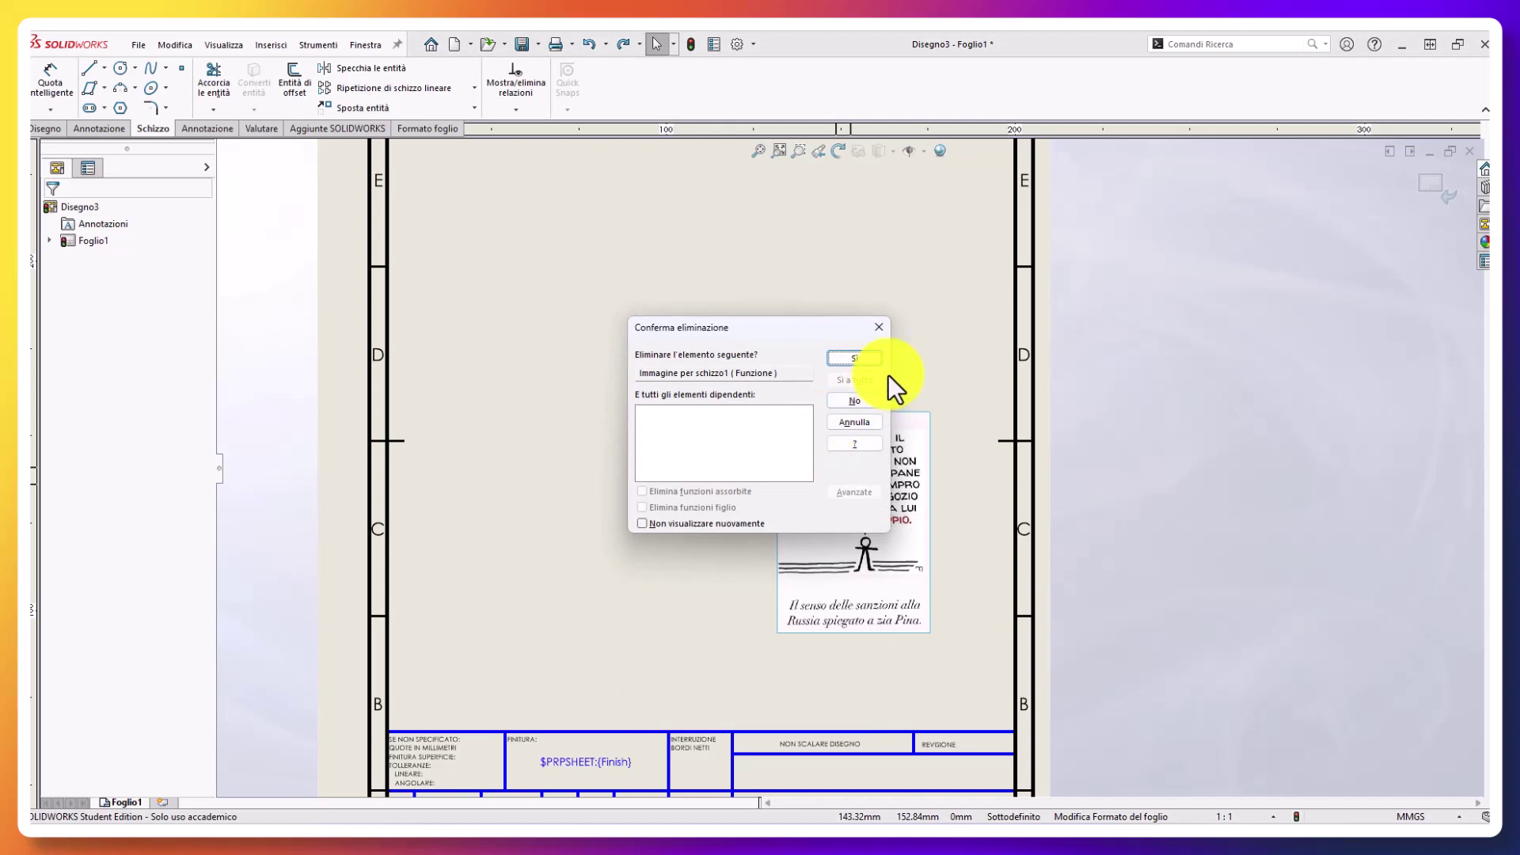
click(855, 358)
Expand Foglio1 and Formato del foglio1 in the FeatureManager tree and select the sheet format
click(51, 242)
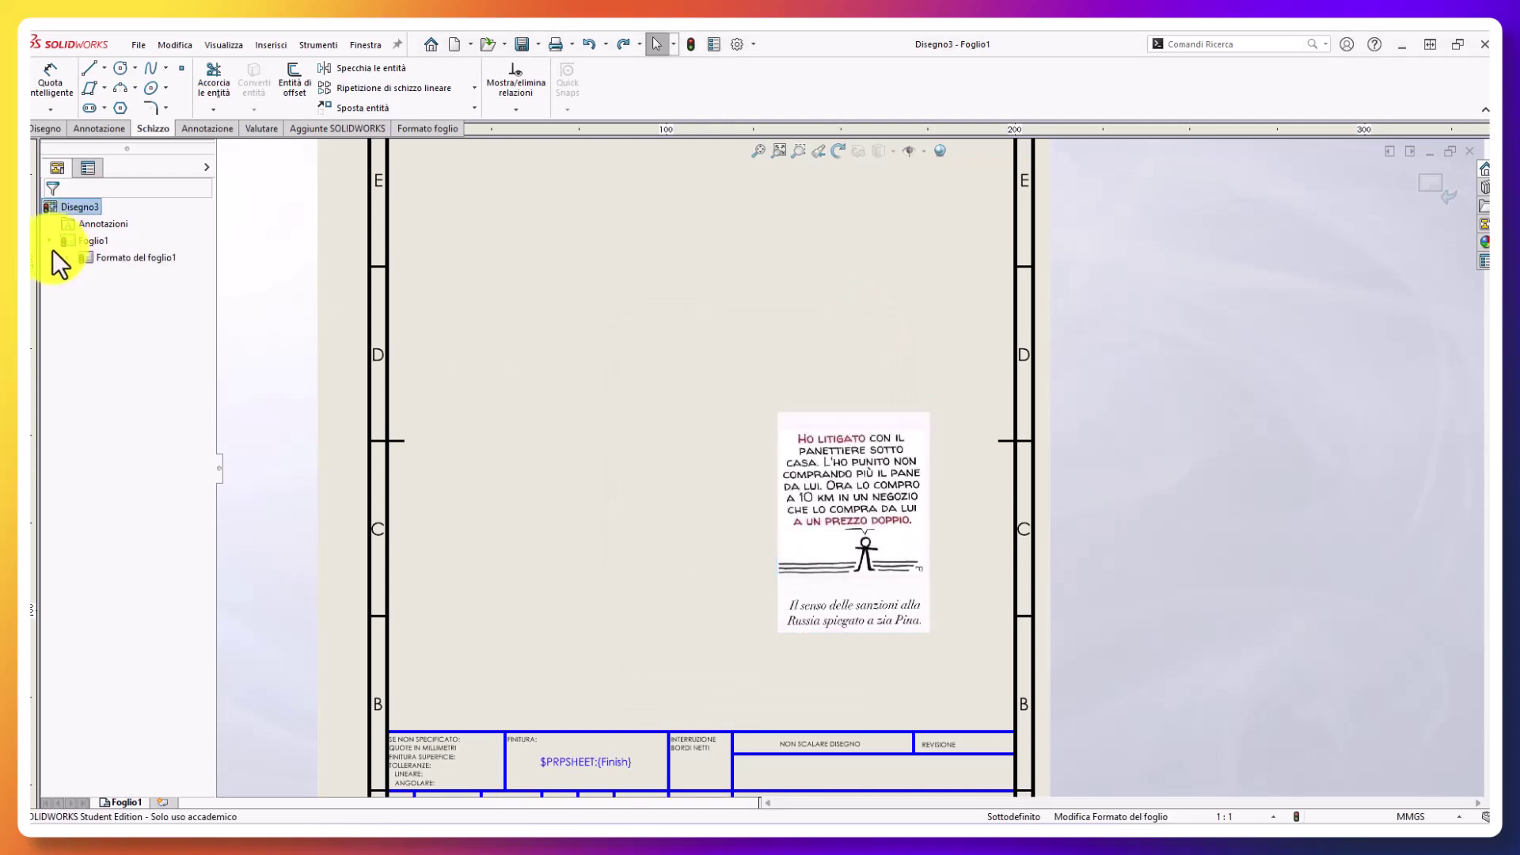
click(68, 258)
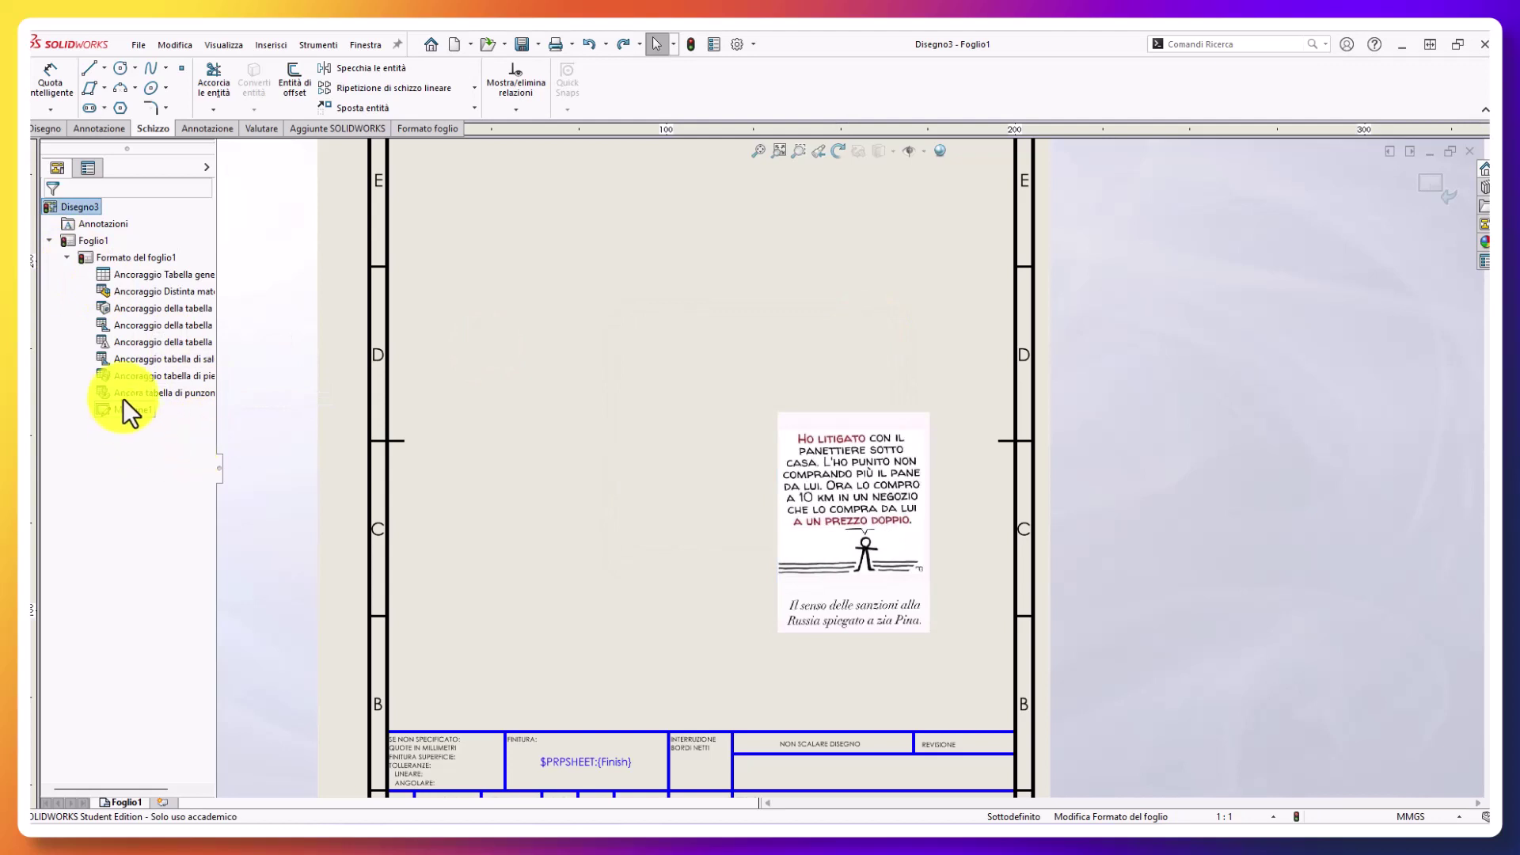
click(761, 381)
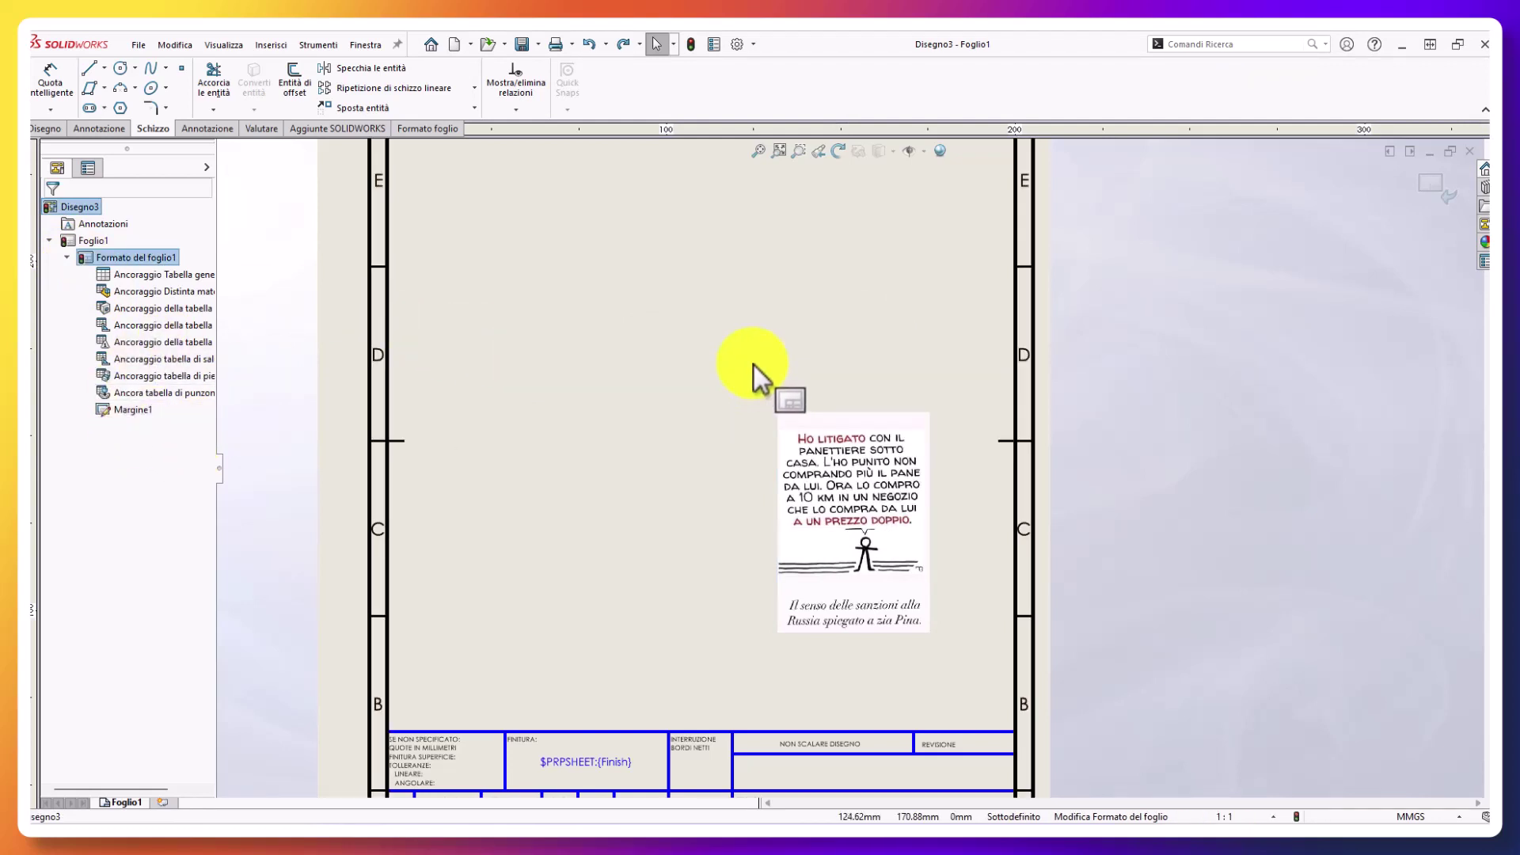